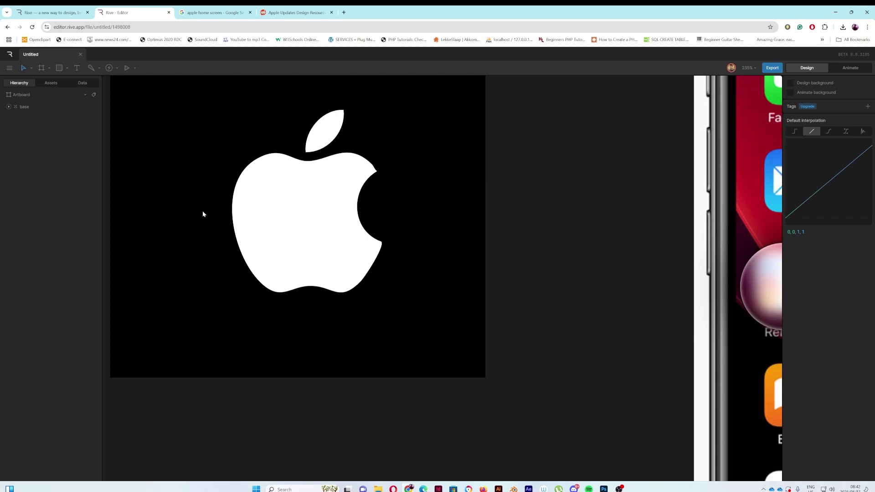
# Step: Duplicate the base logo group and rename the copy refraction
pyautogui.click(283, 207)
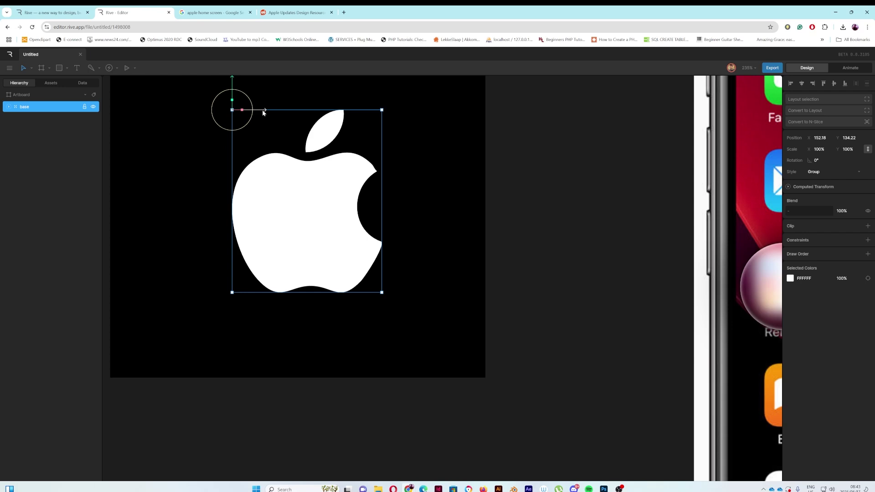
pyautogui.click(196, 190)
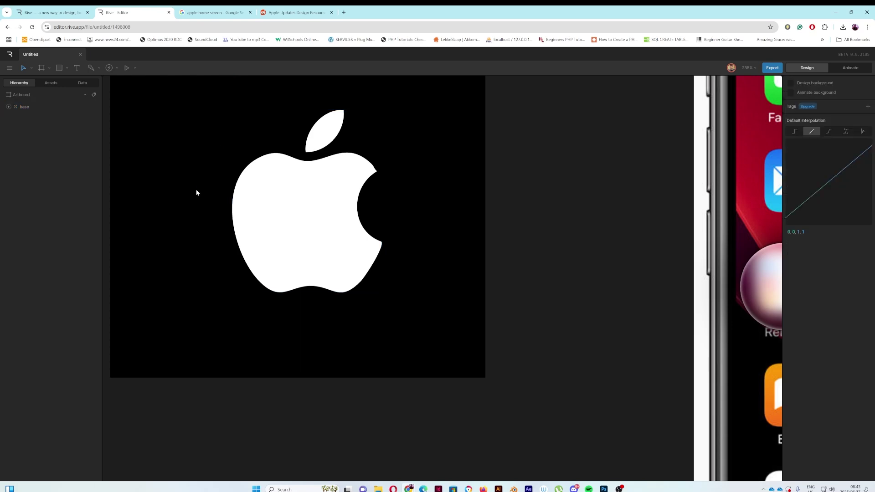
pyautogui.click(25, 107)
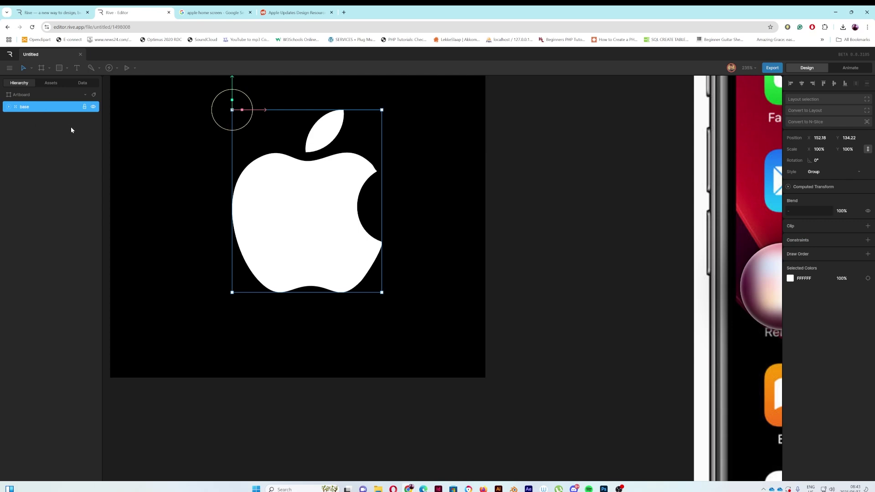
pyautogui.hotkey('ctrl', 'd')
pyautogui.doubleClick(30, 110)
pyautogui.write('refra')
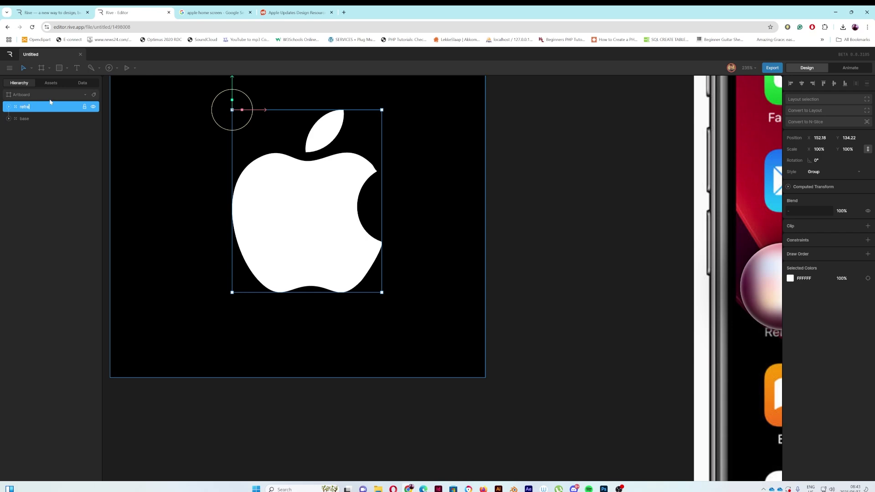
pyautogui.write('ction')
pyautogui.click(170, 180)
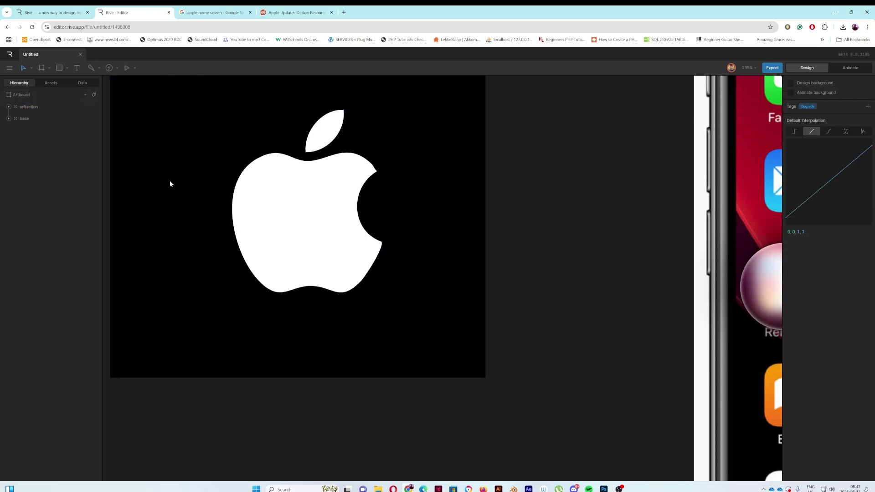
# Step: Hide the base group and scale the refraction group to 105%
pyautogui.click(21, 106)
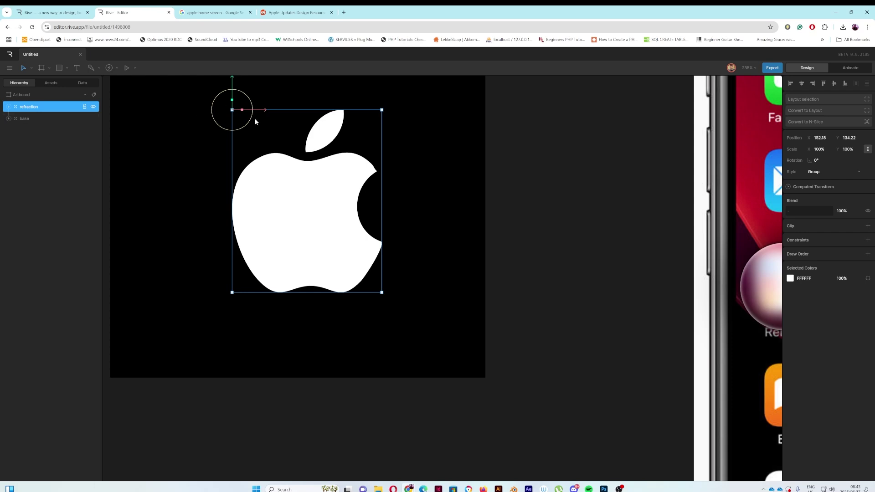
pyautogui.click(24, 120)
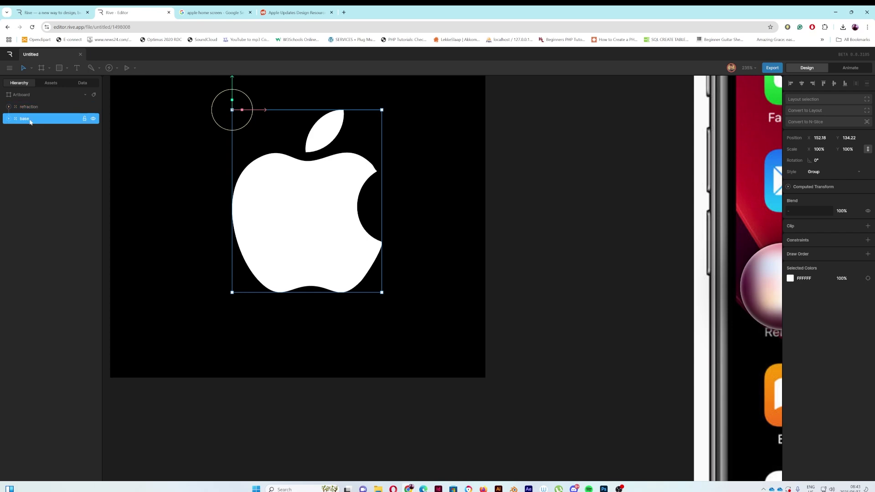
pyautogui.click(31, 108)
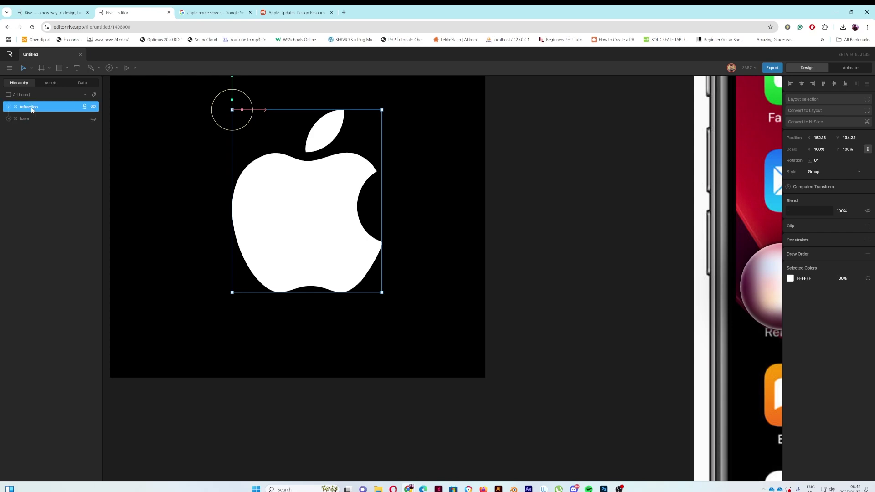
pyautogui.click(820, 149)
pyautogui.write('10')
pyautogui.press('Return')
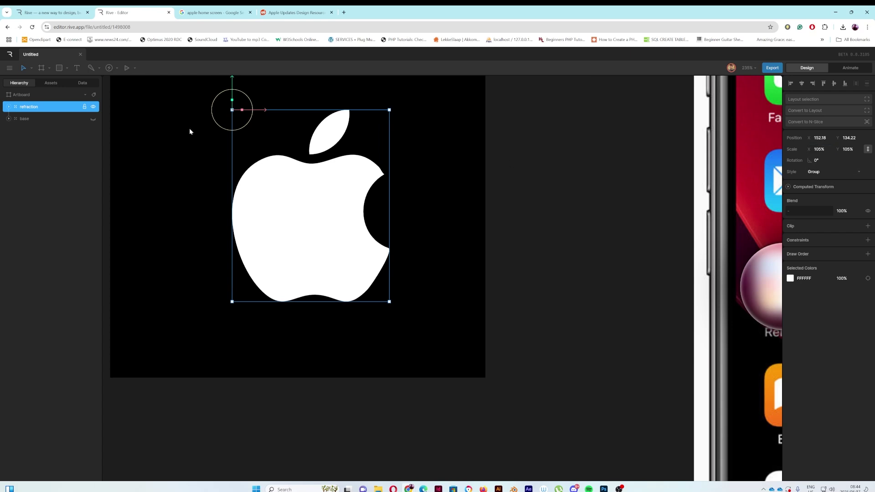
# Step: Align the refraction and base groups to each other's horizontal and vertical centers
pyautogui.keyDown('shift'); pyautogui.click(26, 120); pyautogui.keyUp('shift')
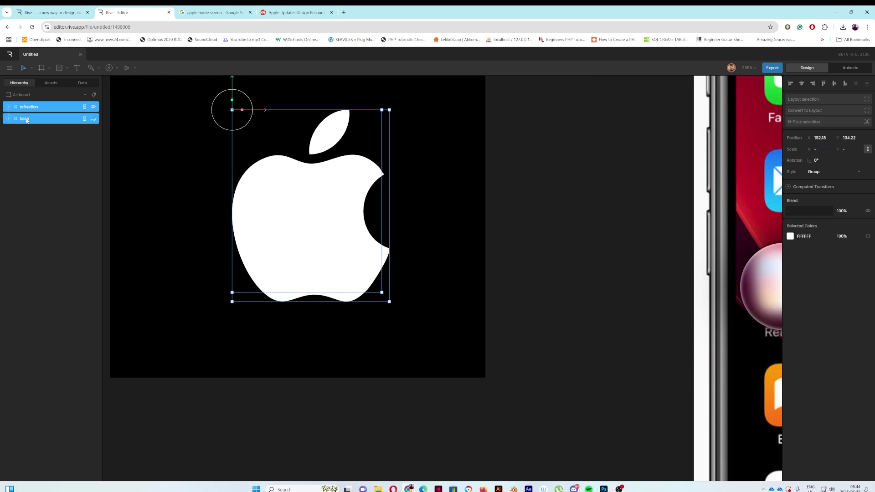
pyautogui.click(834, 83)
pyautogui.click(527, 205)
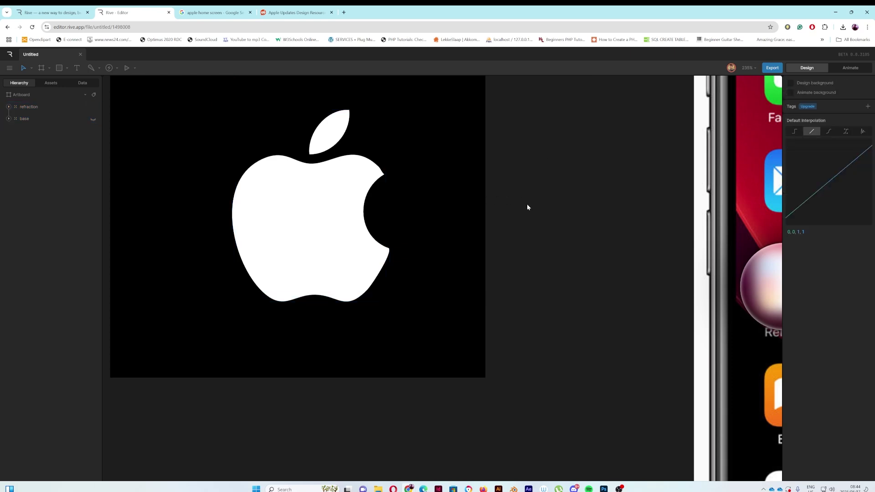
# Step: Add an outer feather of 12 to the fills of the leaf and apple body shapes in the refraction group
pyautogui.click(42, 107)
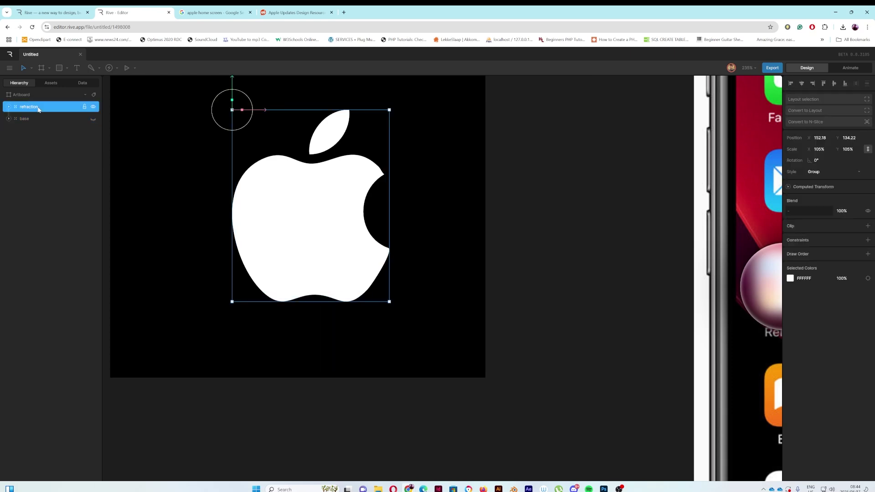
pyautogui.click(9, 107)
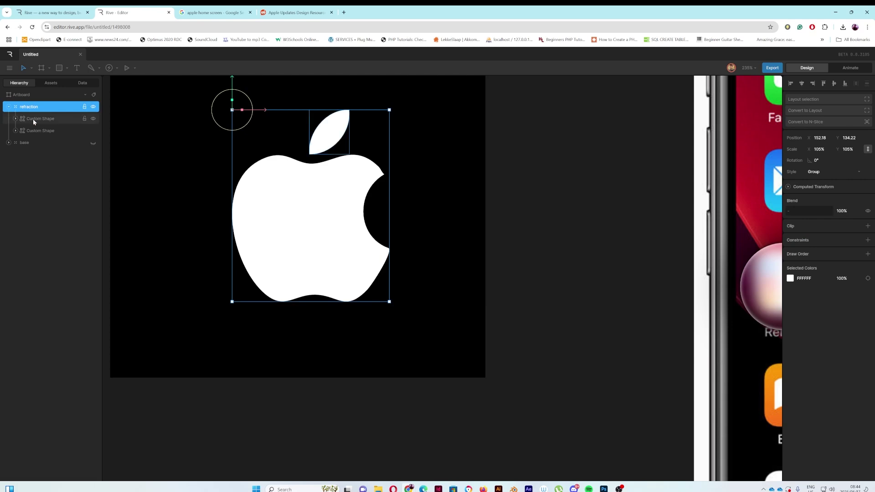
pyautogui.click(33, 119)
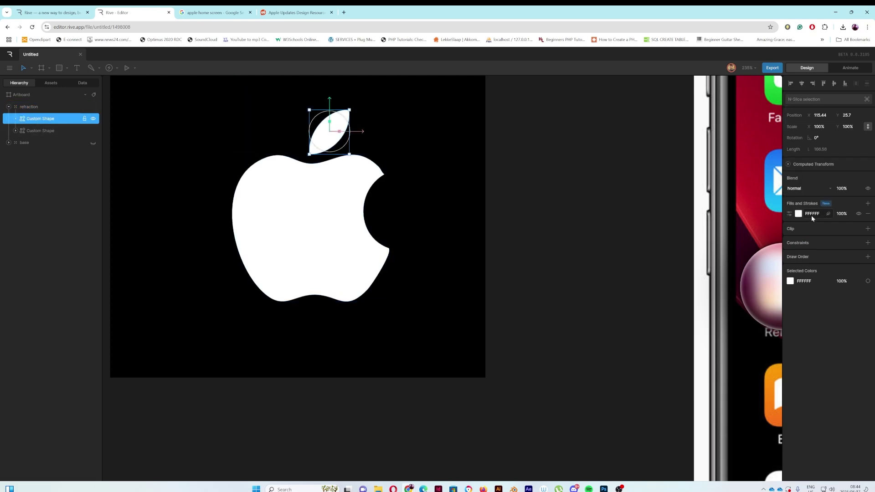
pyautogui.click(827, 213)
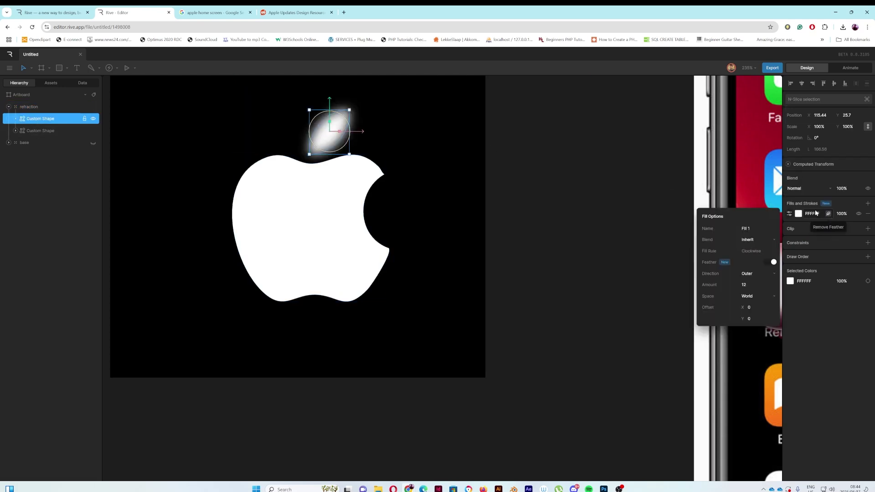
pyautogui.click(45, 130)
pyautogui.click(828, 214)
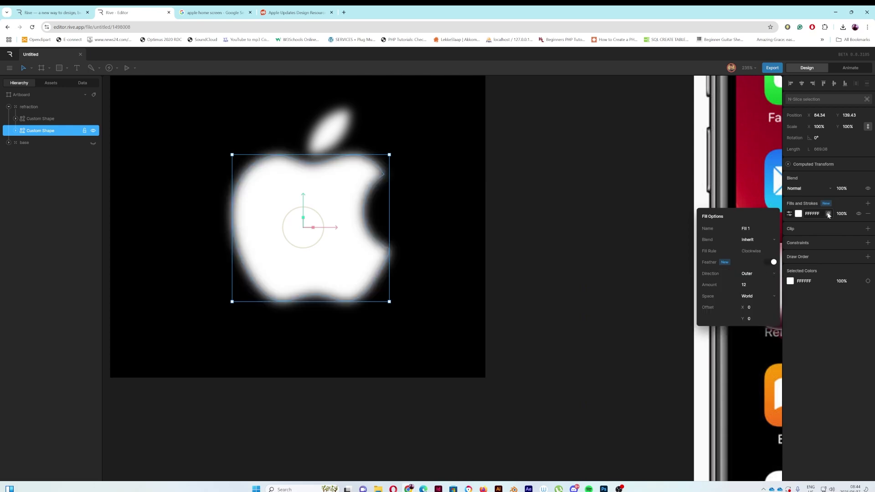
pyautogui.click(536, 132)
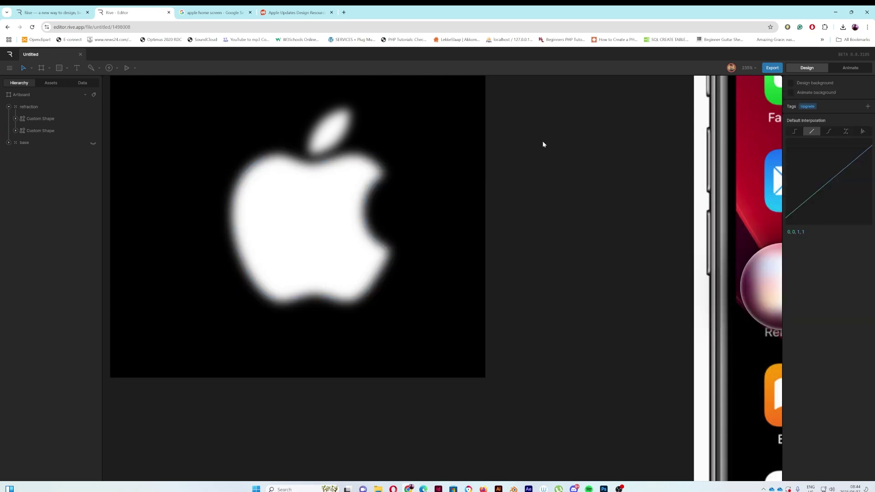
# Step: Make the base group visible again and collapse the refraction group in the hierarchy
pyautogui.click(92, 144)
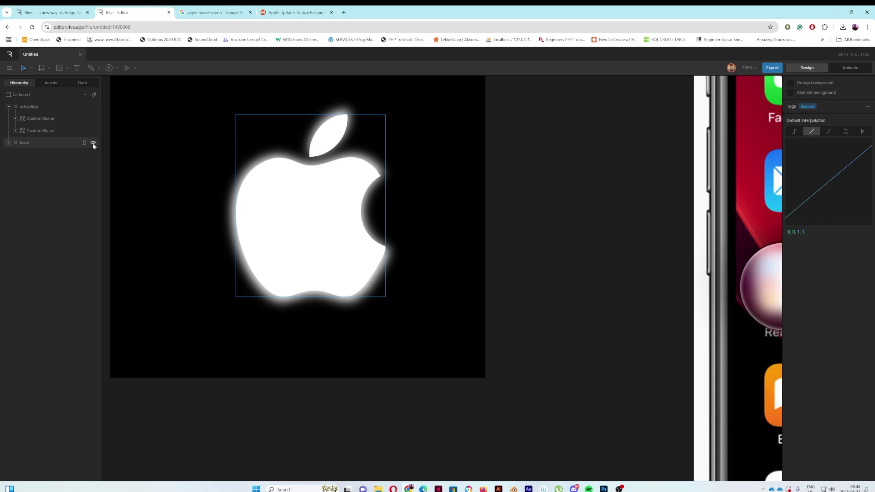
pyautogui.click(27, 106)
pyautogui.click(9, 107)
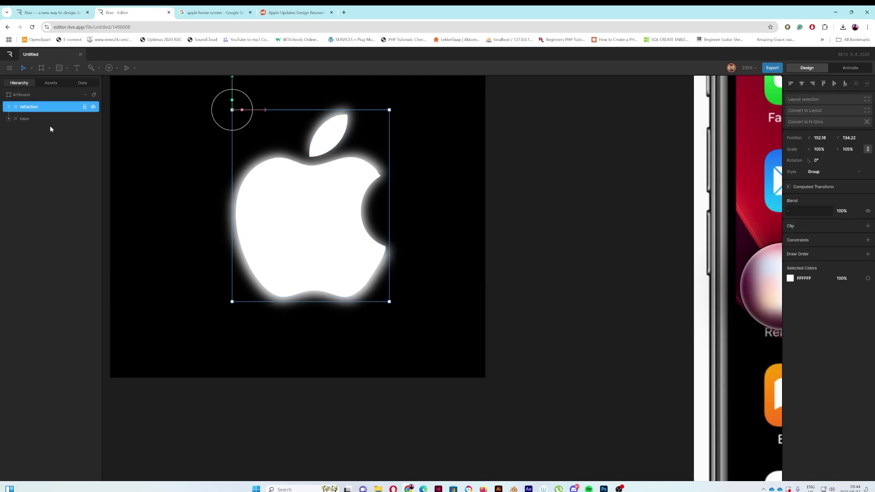
pyautogui.click(517, 206)
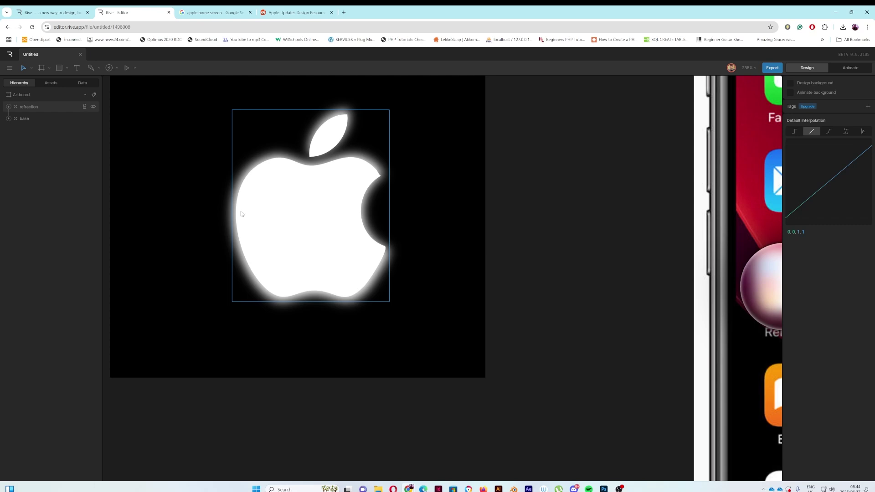
# Step: Draw a horizontal rectangle about 270 by 49 across the logo, with corner radius 48, and center it horizontally on the artboard
pyautogui.press('r')
pyautogui.moveTo(207, 198)
pyautogui.mouseDown()
pyautogui.moveTo(332, 209)
pyautogui.moveTo(424, 238)
pyautogui.mouseUp()
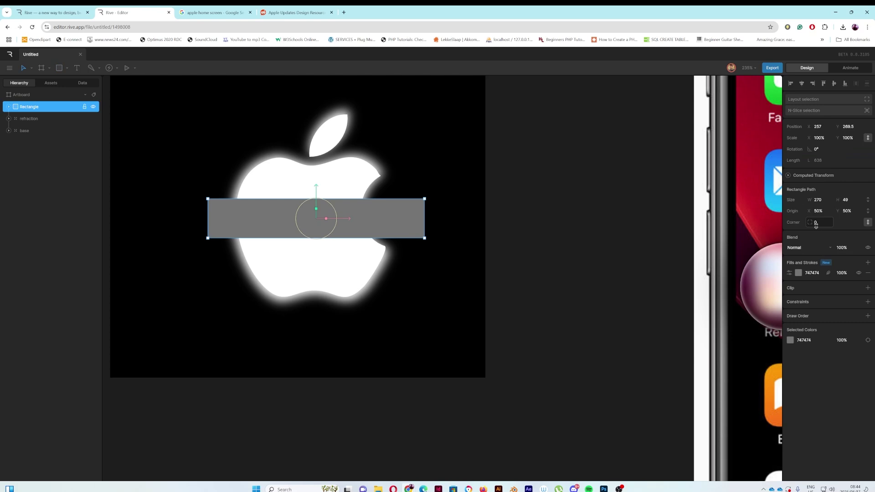
pyautogui.moveTo(815, 224); pyautogui.dragTo(824, 213)
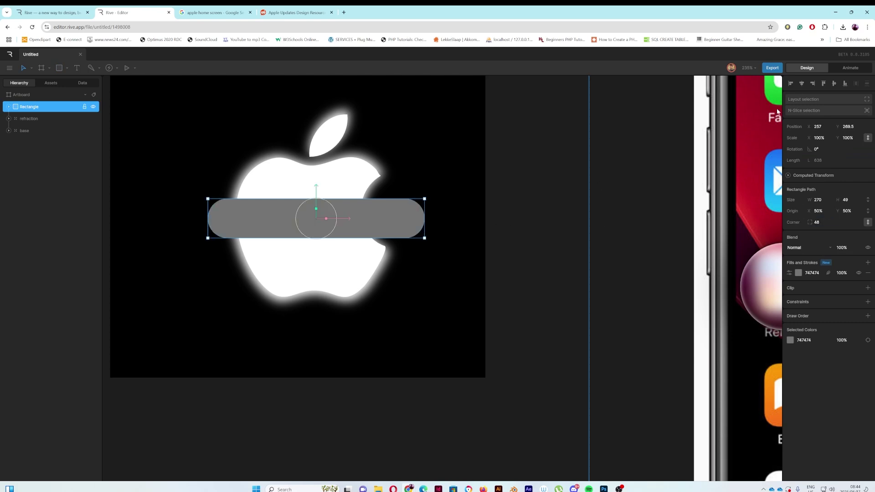
pyautogui.click(800, 85)
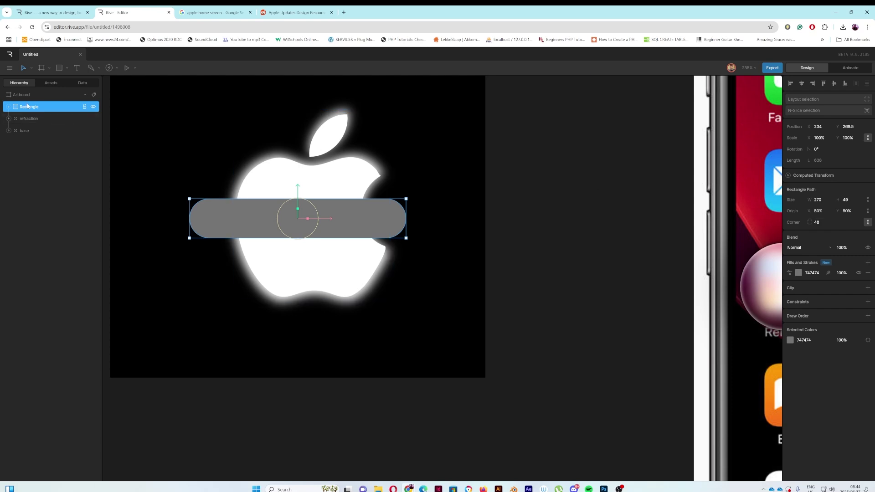
# Step: Place the rectangle between the refraction and base groups in the hierarchy and set its fill to black (000000)
pyautogui.moveTo(31, 108); pyautogui.dragTo(31, 124)
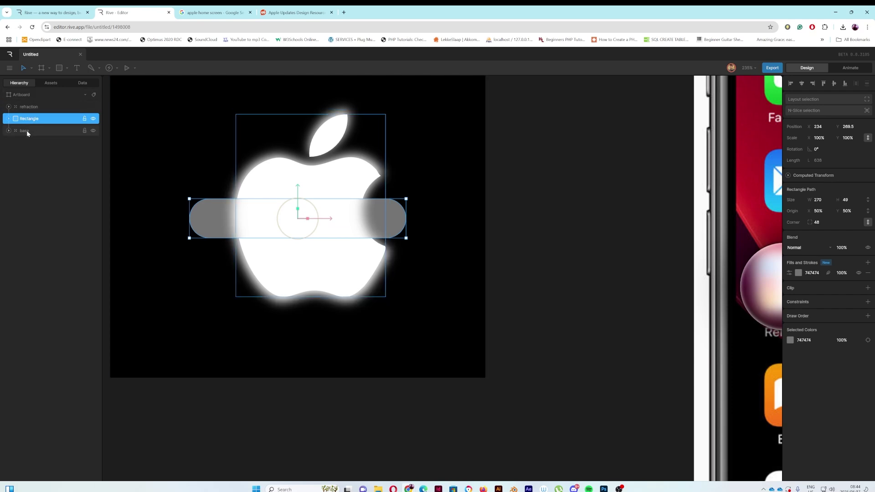
pyautogui.click(798, 272)
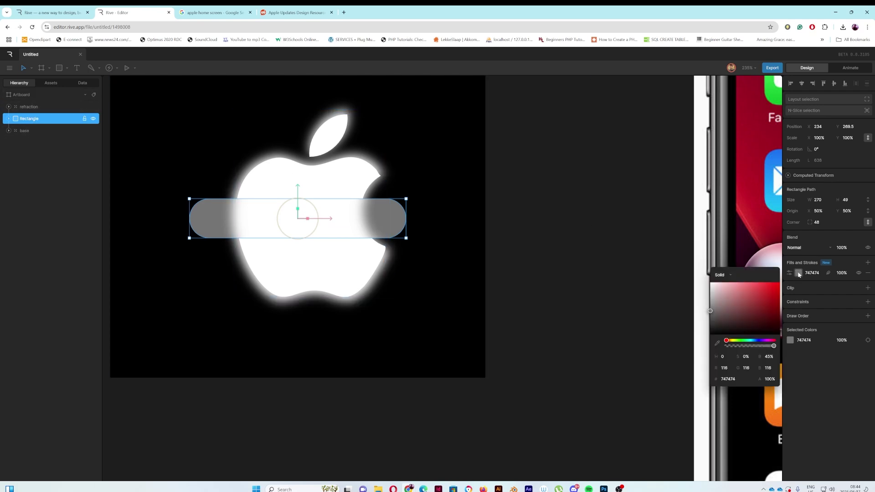
pyautogui.moveTo(712, 313); pyautogui.dragTo(704, 349)
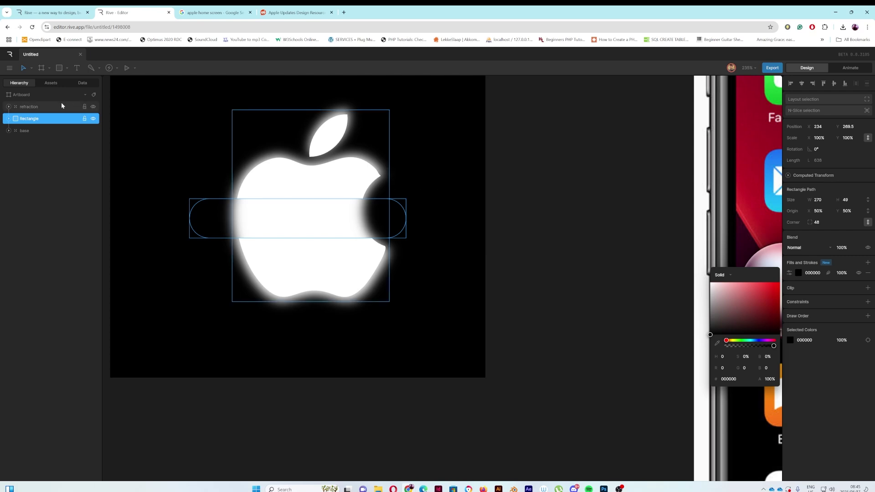
# Step: Clip the refraction group with the rectangle and move the rectangle up to about Y 253.5
pyautogui.click(33, 107)
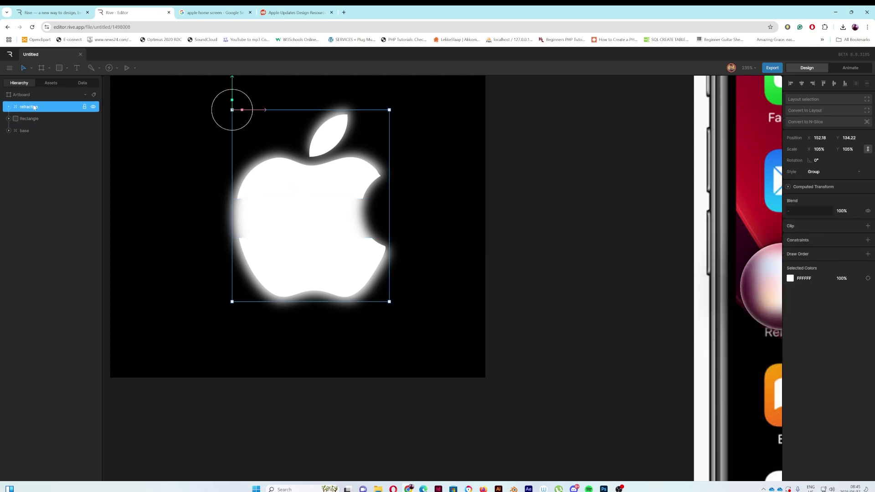
pyautogui.click(868, 226)
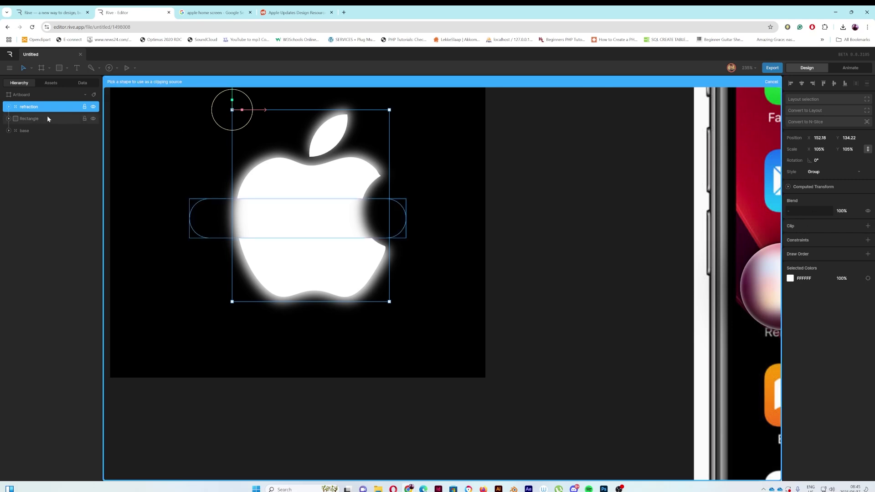
pyautogui.click(28, 119)
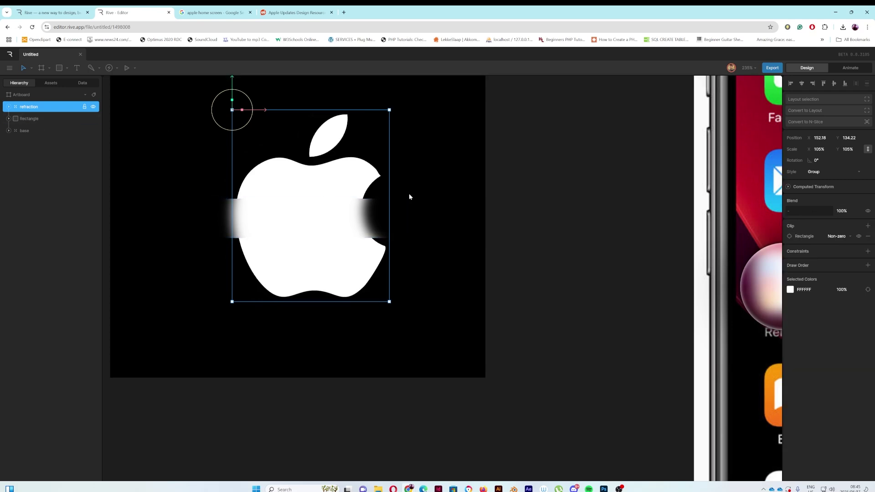
pyautogui.click(34, 119)
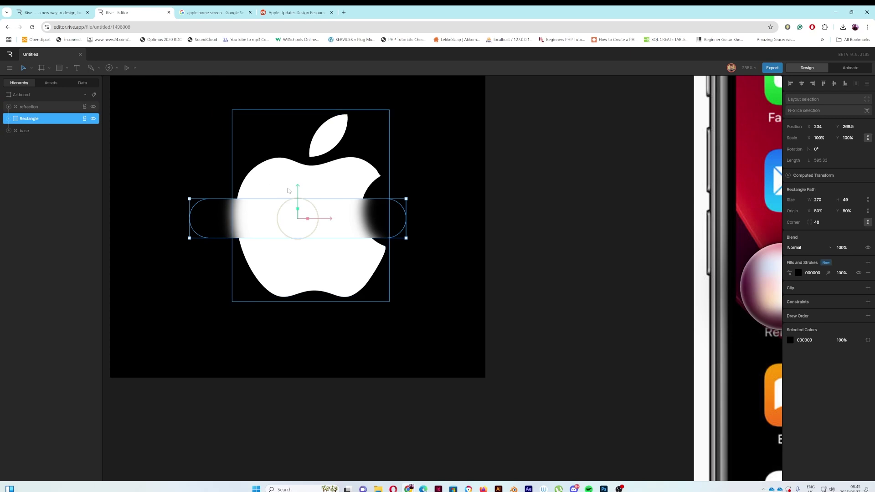
pyautogui.moveTo(297, 190)
pyautogui.mouseDown()
pyautogui.moveTo(298, 92)
pyautogui.moveTo(295, 251)
pyautogui.moveTo(297, 179)
pyautogui.mouseUp()
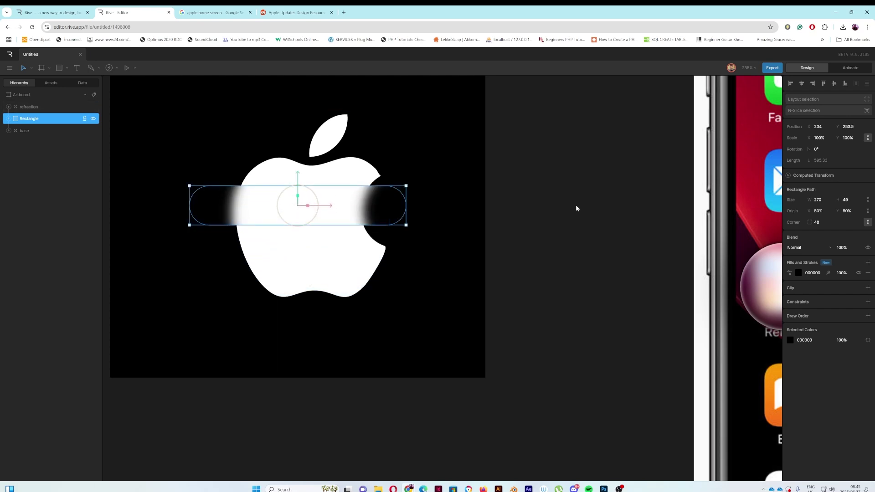
# Step: Add a second fill to the rounded rectangle as a linear gradient from black to fully opaque white (FFFFFF)
pyautogui.click(868, 263)
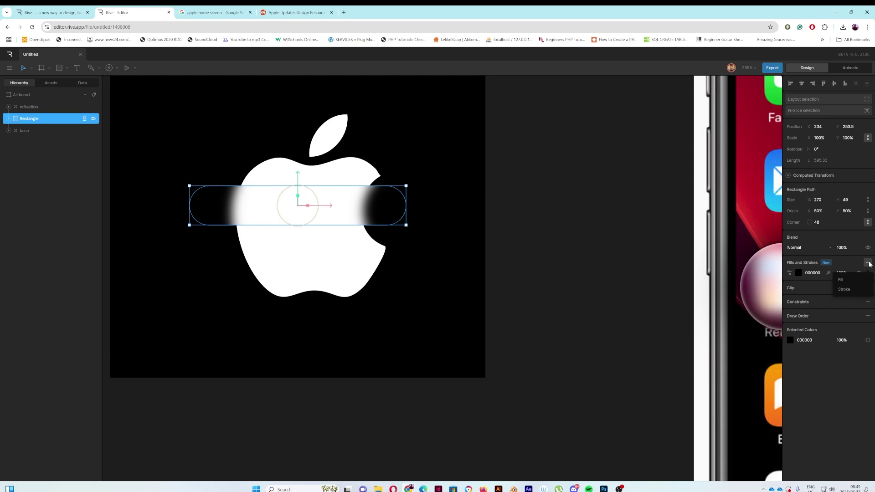
pyautogui.click(845, 281)
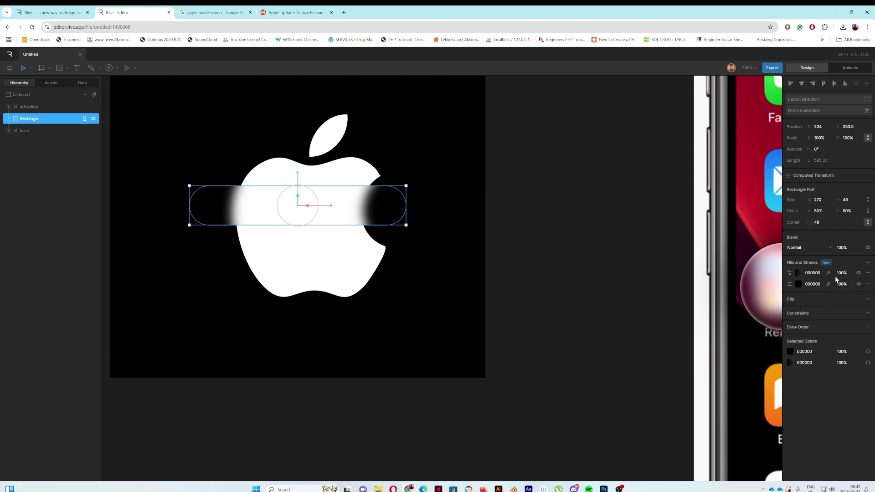
pyautogui.click(792, 273)
pyautogui.click(798, 273)
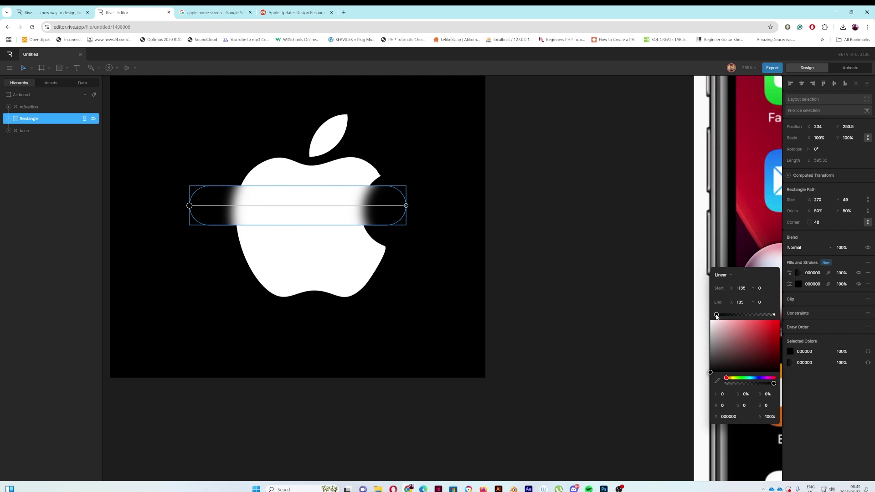
pyautogui.click(773, 315)
pyautogui.moveTo(710, 371); pyautogui.dragTo(706, 319)
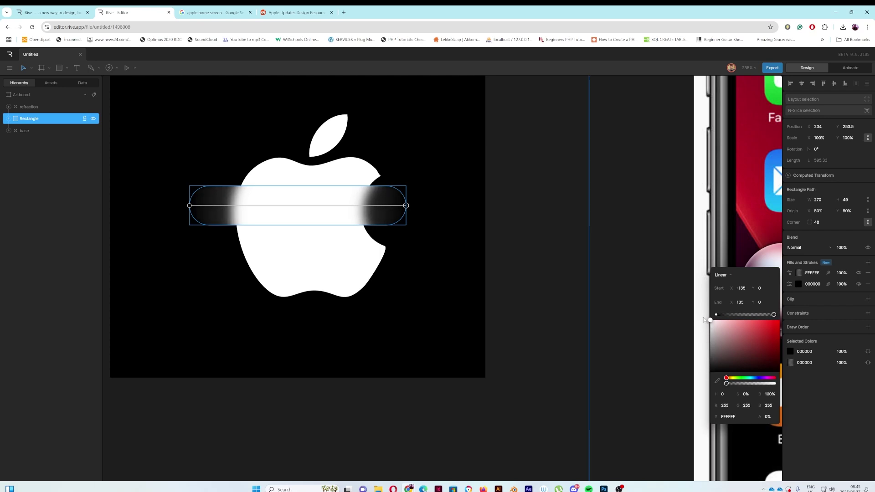
pyautogui.moveTo(727, 383); pyautogui.dragTo(775, 384)
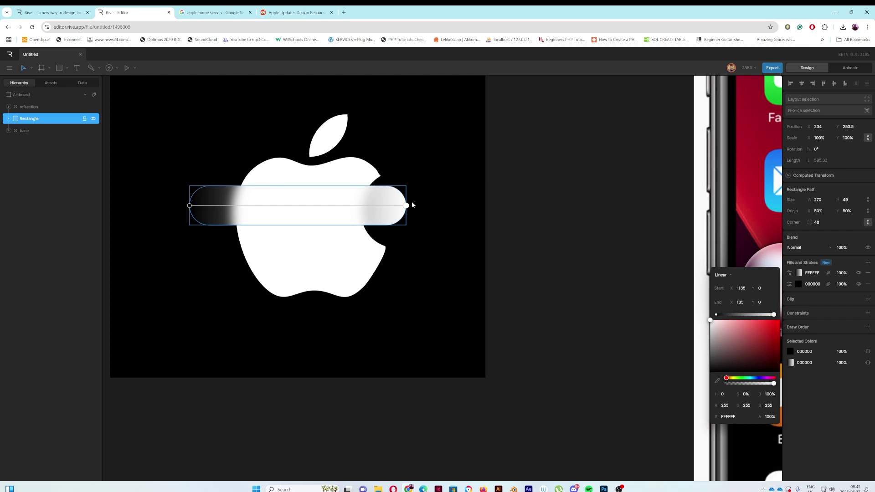
# Step: Reorient the rectangle's gradient vertically, with black at its lower edge and white just above its upper edge
pyautogui.moveTo(406, 205); pyautogui.dragTo(308, 186)
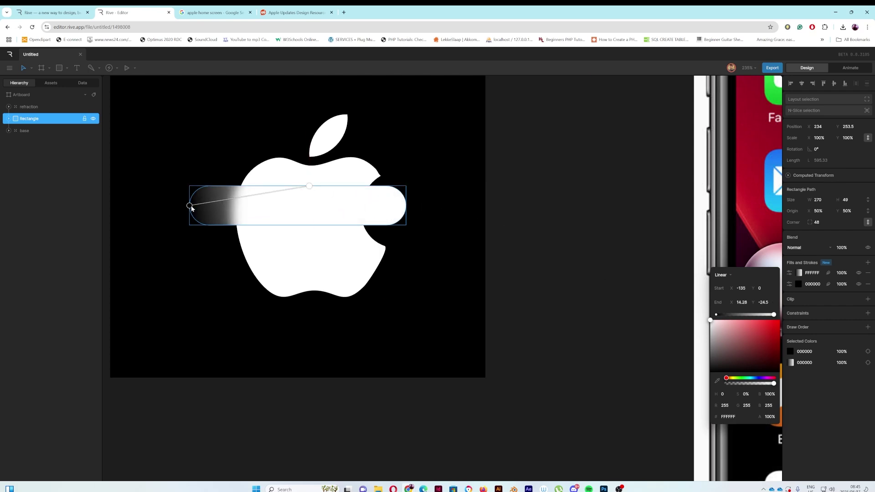
pyautogui.moveTo(191, 206); pyautogui.dragTo(314, 229)
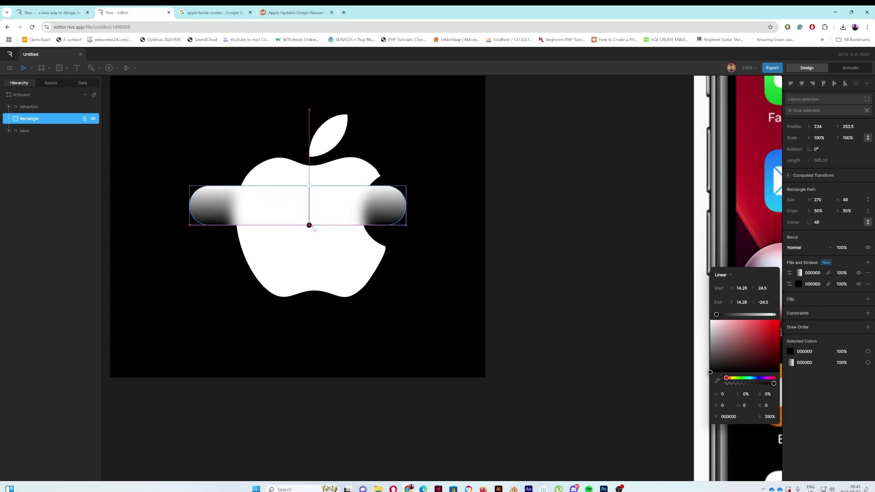
pyautogui.moveTo(309, 186); pyautogui.dragTo(309, 184)
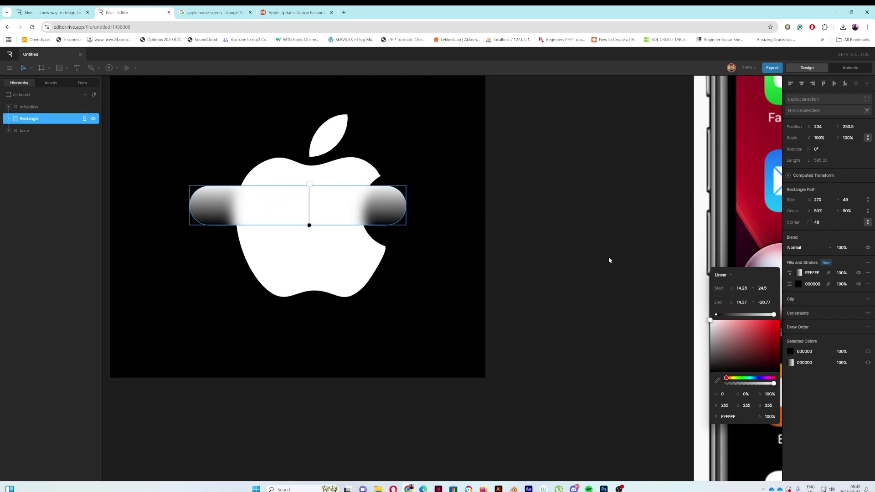
# Step: Set the gradient fill's blend mode to Soft Light and deselect the rectangle
pyautogui.click(790, 273)
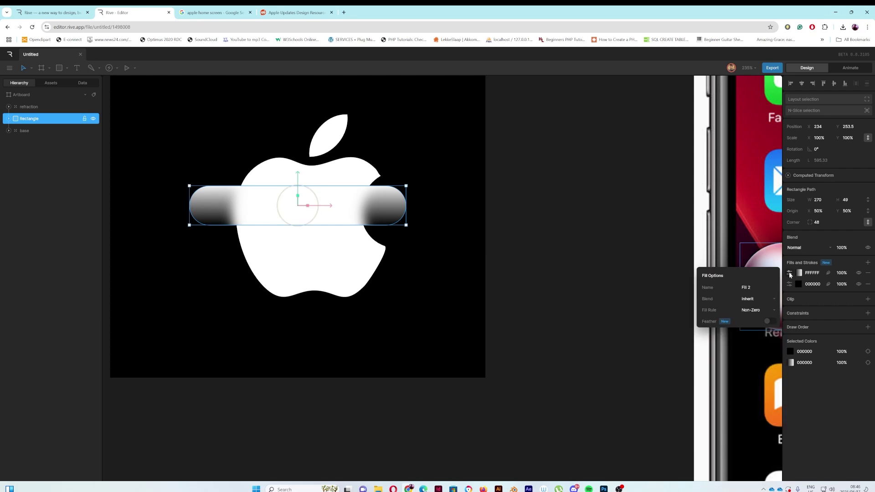
pyautogui.click(751, 298)
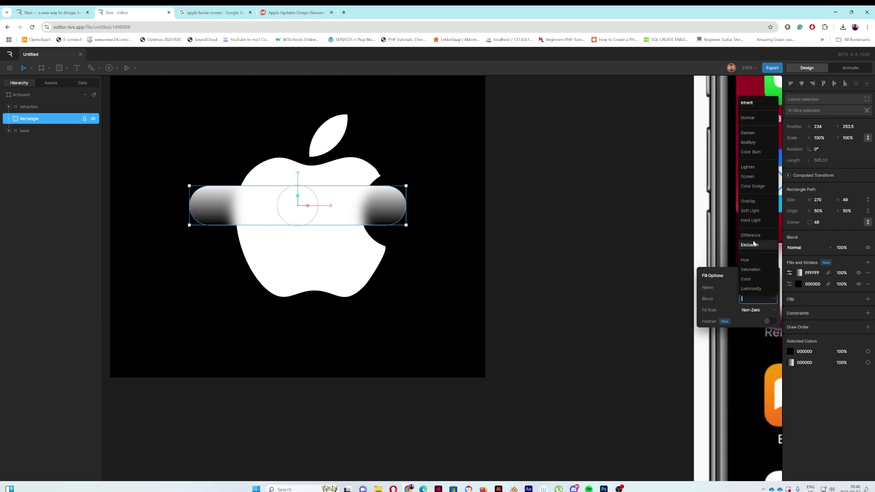
pyautogui.click(748, 210)
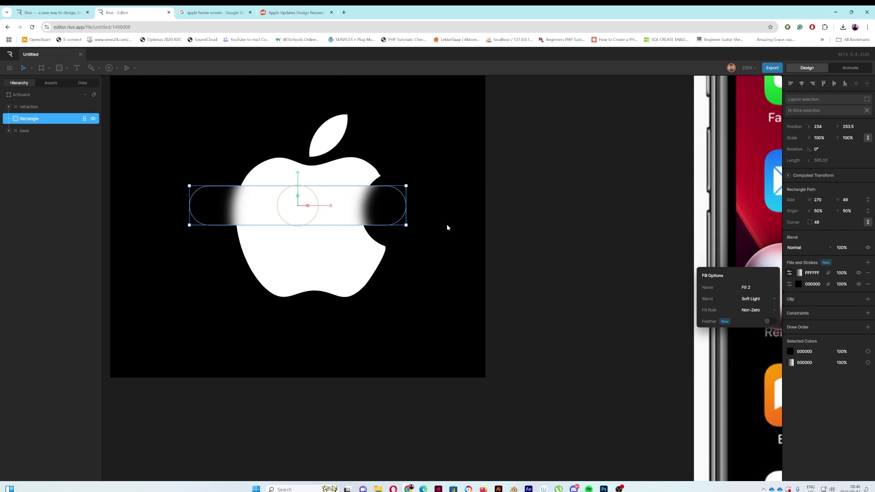
pyautogui.click(519, 208)
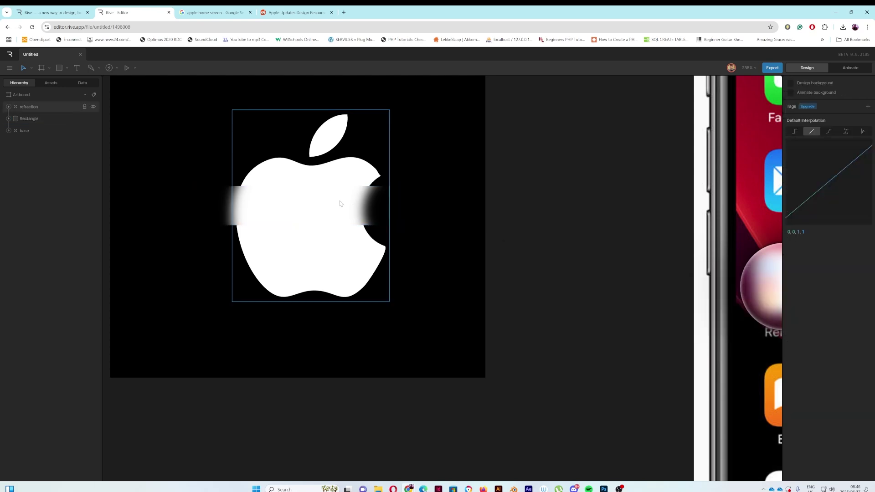
# Step: Add a third fill to the rounded rectangle and make it solid white (FFFFFF)
pyautogui.click(375, 209)
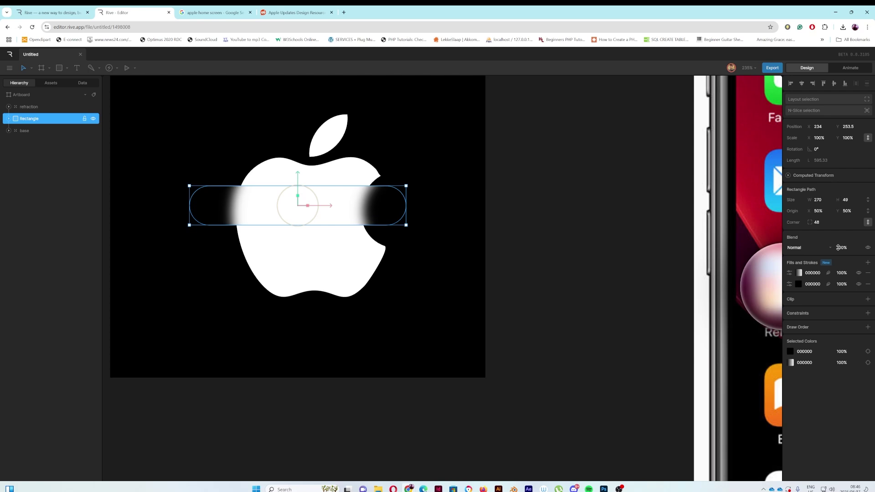
pyautogui.click(868, 262)
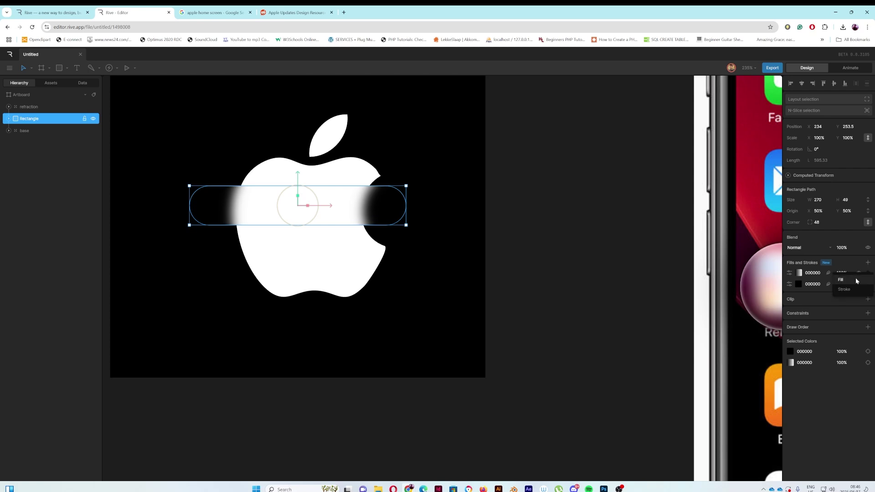
pyautogui.click(855, 279)
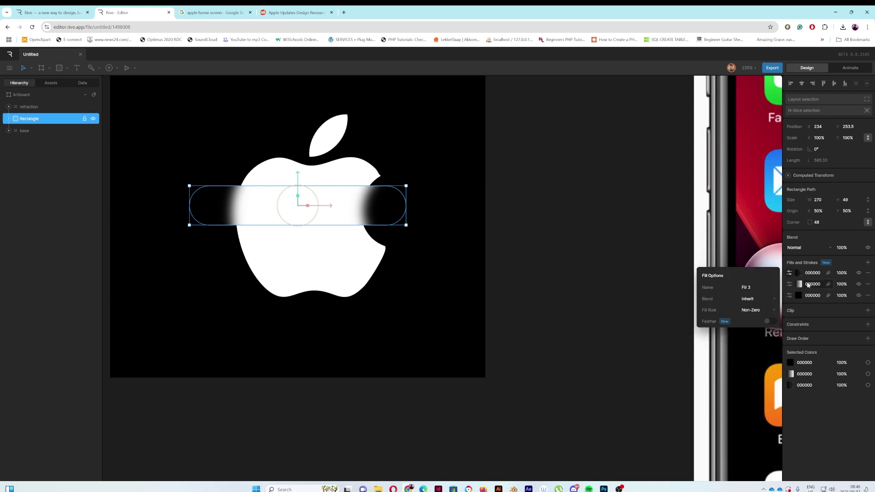
pyautogui.click(799, 273)
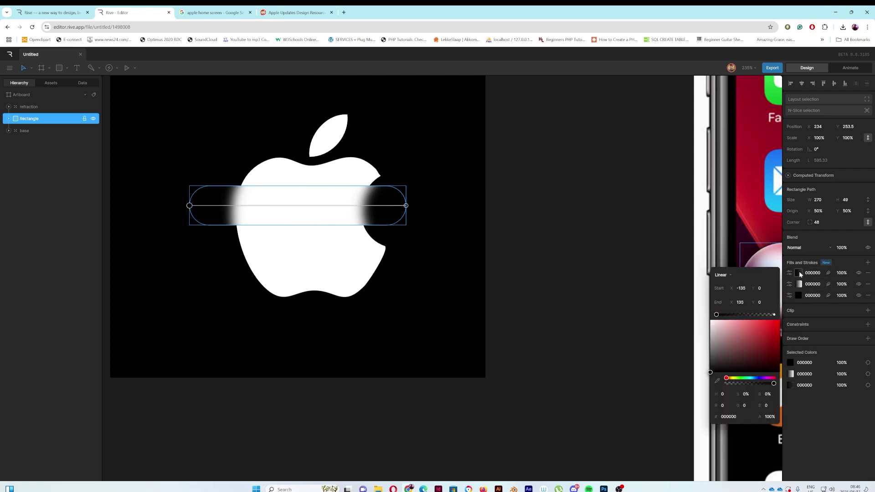
pyautogui.click(731, 274)
pyautogui.click(727, 279)
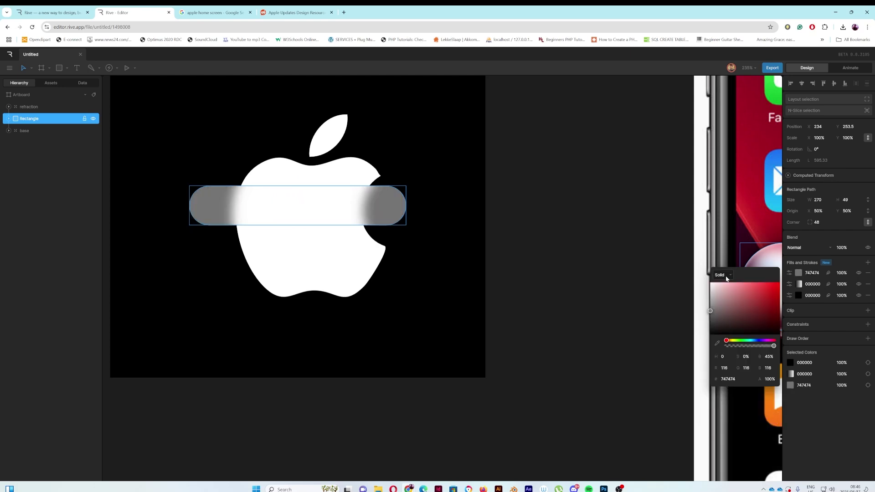
pyautogui.click(799, 273)
pyautogui.click(800, 273)
pyautogui.moveTo(711, 310); pyautogui.dragTo(705, 280)
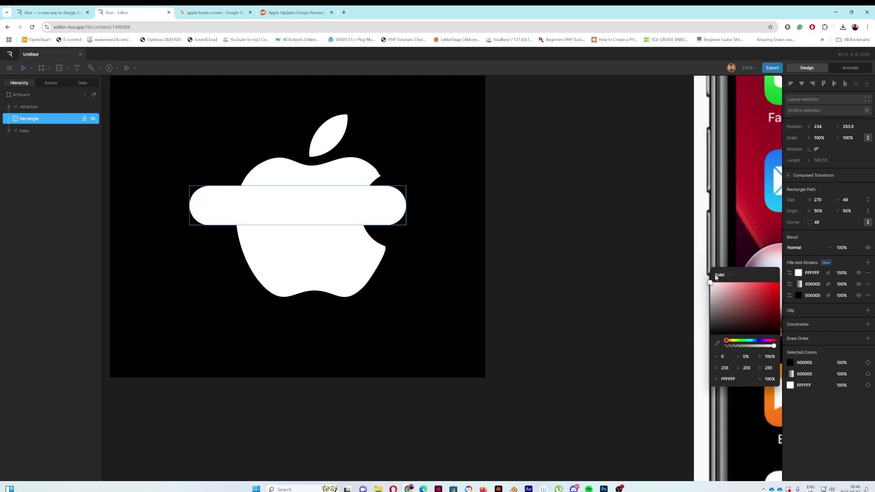
# Step: Feather the white fill with direction Inner and open its feather amount for editing
pyautogui.click(828, 273)
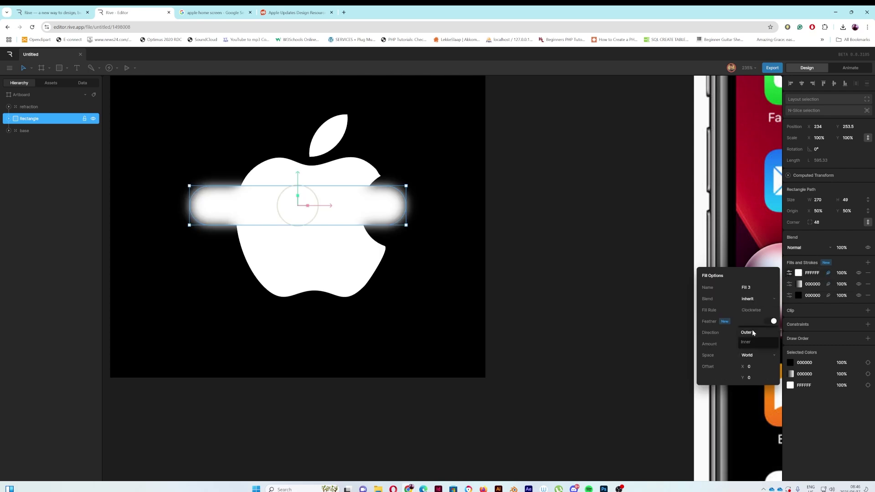
pyautogui.click(748, 341)
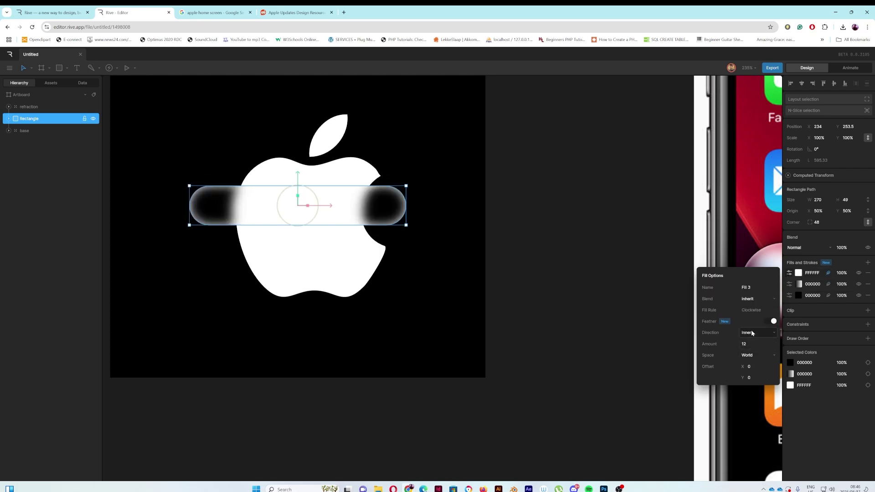
pyautogui.click(748, 346)
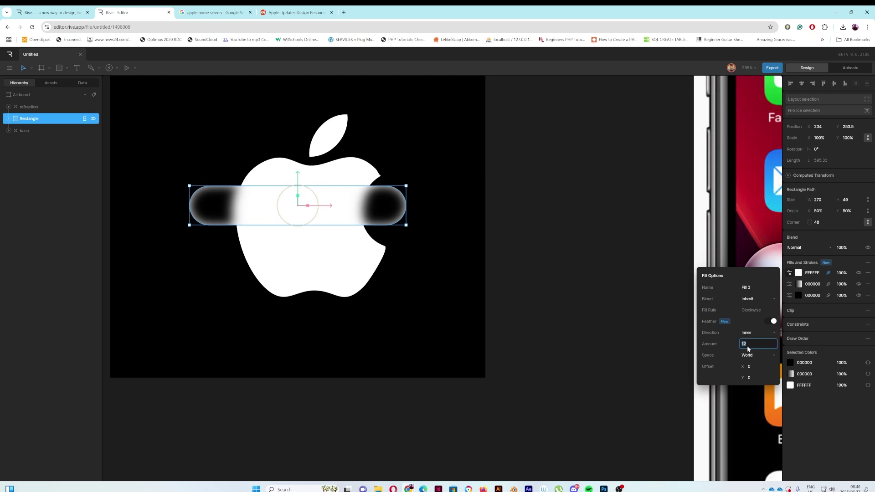
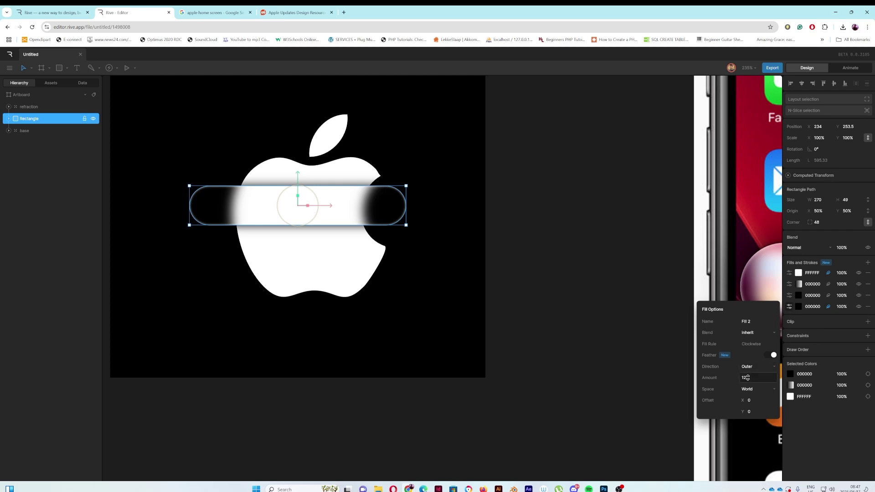
# Step: Set the outer feather amount of the rectangle's lowest black fill to 23
pyautogui.click(747, 377)
pyautogui.write('20')
pyautogui.press('Up')
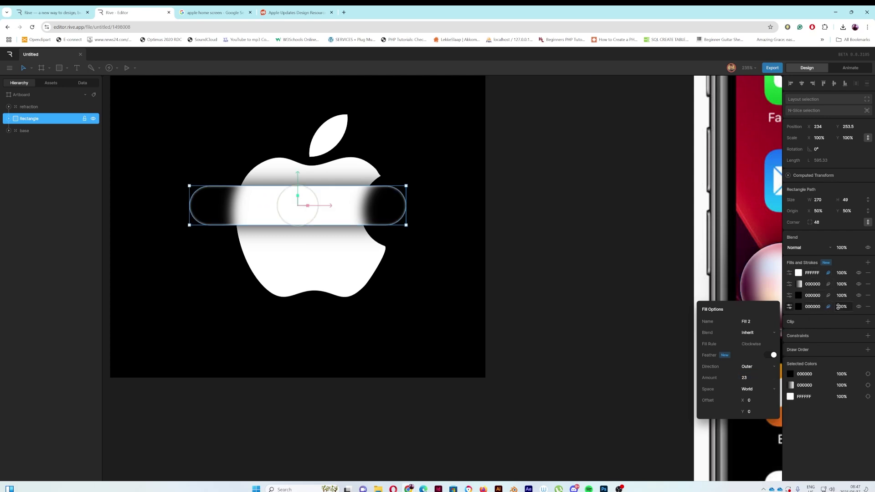
# Step: Lower the opacity of the lowest feathered black fill to 74%
pyautogui.moveTo(844, 306); pyautogui.dragTo(842, 306)
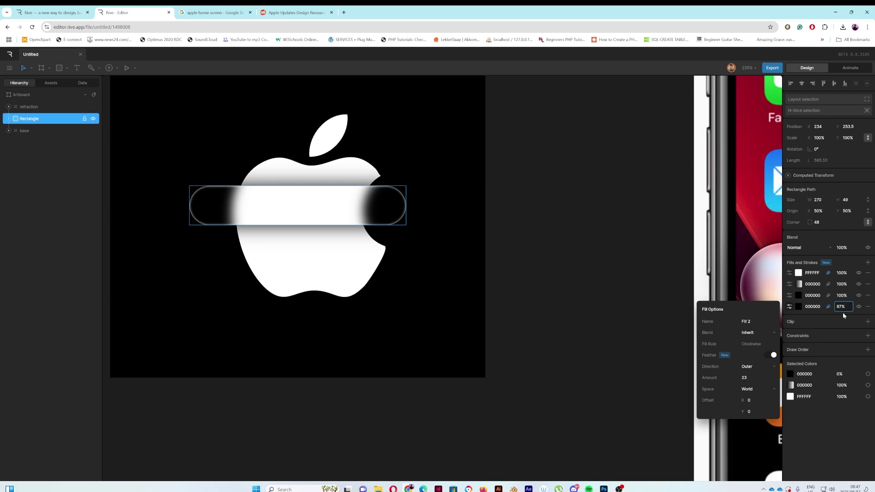
pyautogui.press('Down')
pyautogui.press('Down')
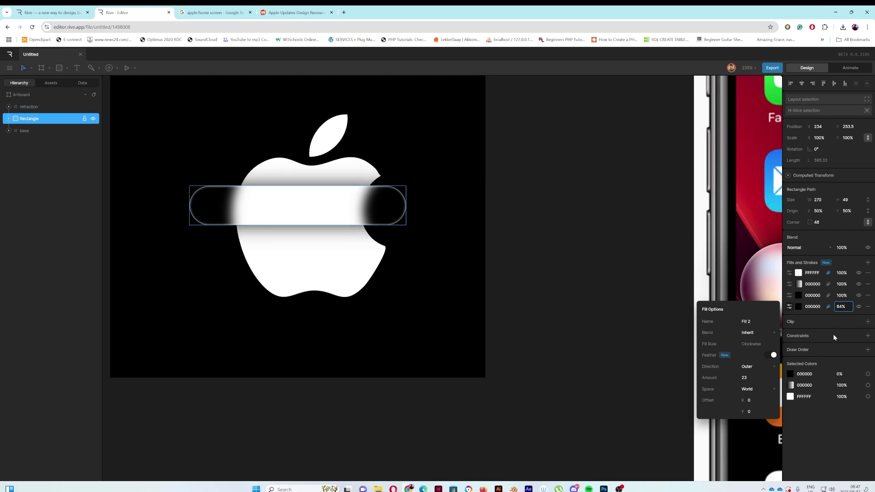
pyautogui.press('Down')
pyautogui.press('Down')
pyautogui.press('Down')
pyautogui.press('Down')
pyautogui.press('Down')
pyautogui.press('Down')
pyautogui.press('Down')
pyautogui.press('Down')
pyautogui.press('Down')
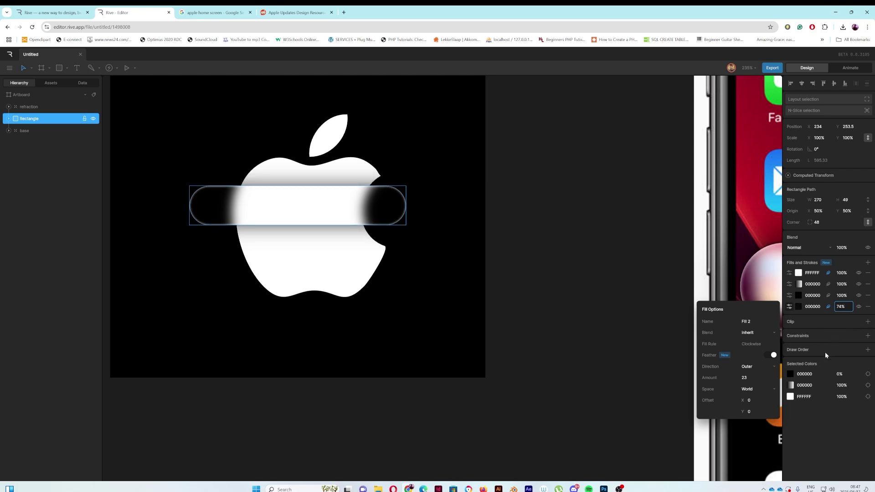
pyautogui.press('Down')
pyautogui.press('Return')
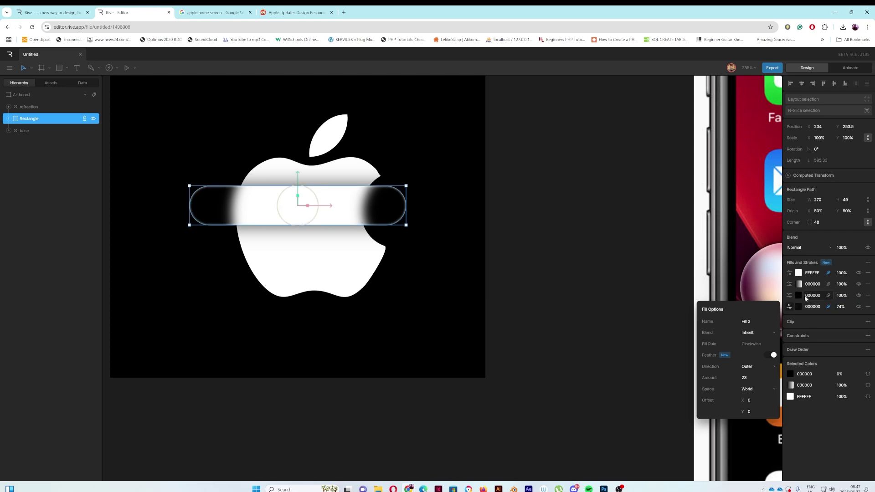
# Step: Duplicate the rectangle's unfeathered solid black fill and apply an outer feather to the lower copy
pyautogui.click(799, 295)
pyautogui.click(800, 295)
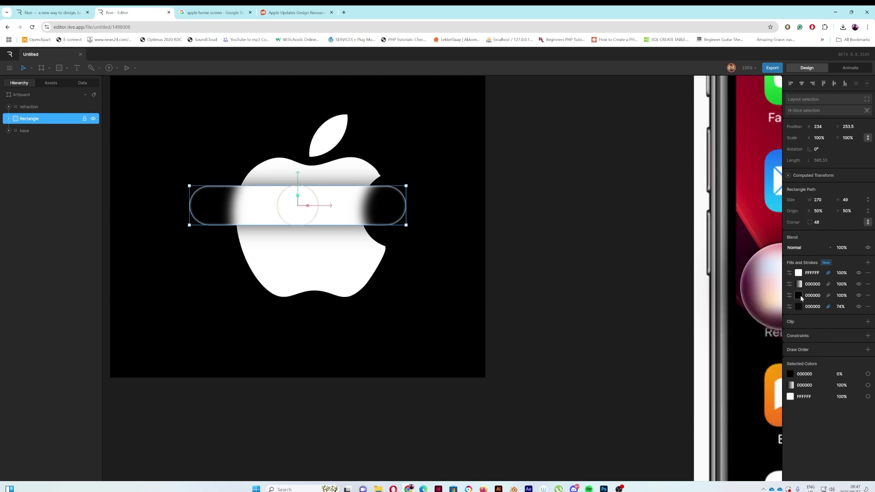
pyautogui.rightClick(803, 296)
pyautogui.click(811, 311)
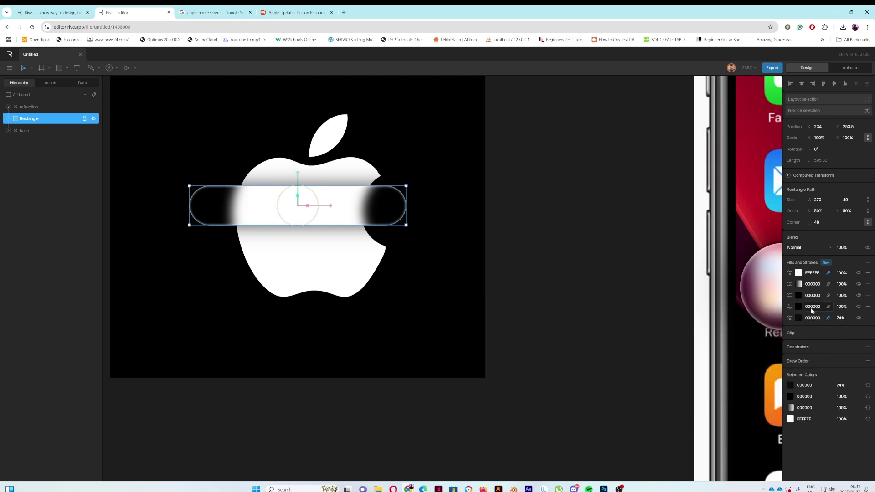
pyautogui.click(791, 306)
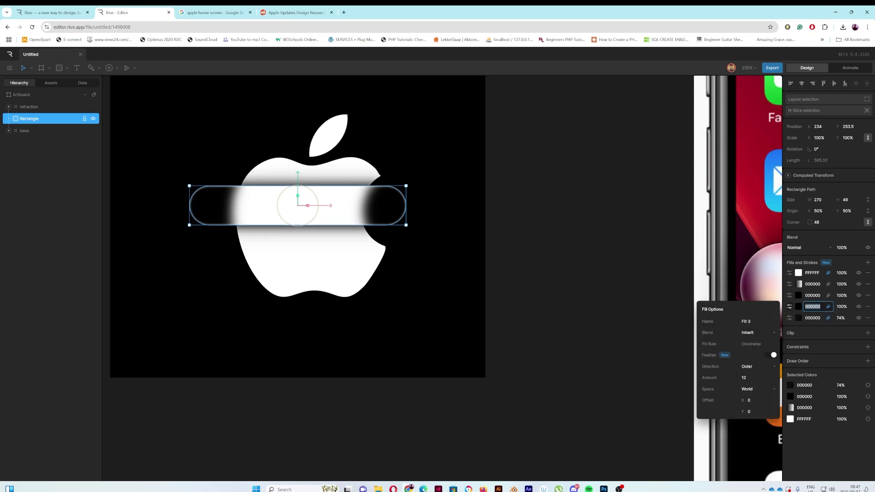
# Step: Set the duplicated black fill's outer feather amount to 3 and deselect the rectangle
pyautogui.click(789, 307)
pyautogui.click(789, 308)
pyautogui.click(749, 377)
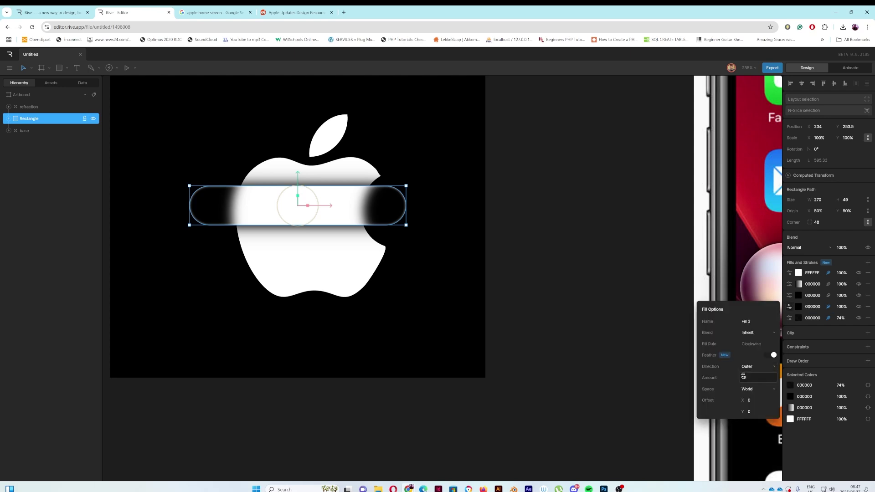
pyautogui.write('0')
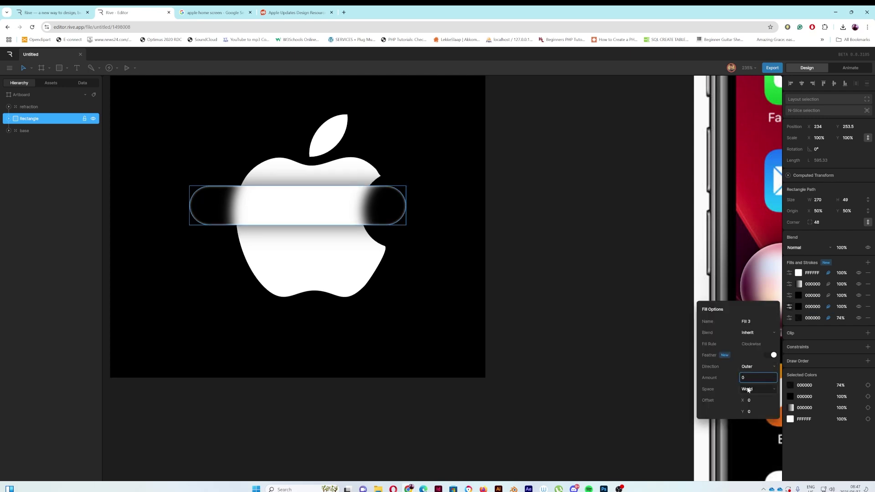
pyautogui.press('BackSpace')
pyautogui.write('15')
pyautogui.press('BackSpace')
pyautogui.press('BackSpace')
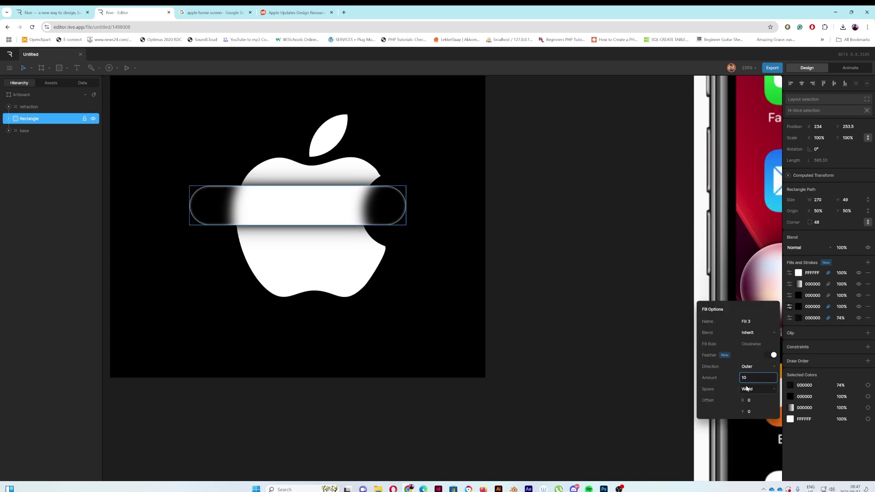
pyautogui.write('3')
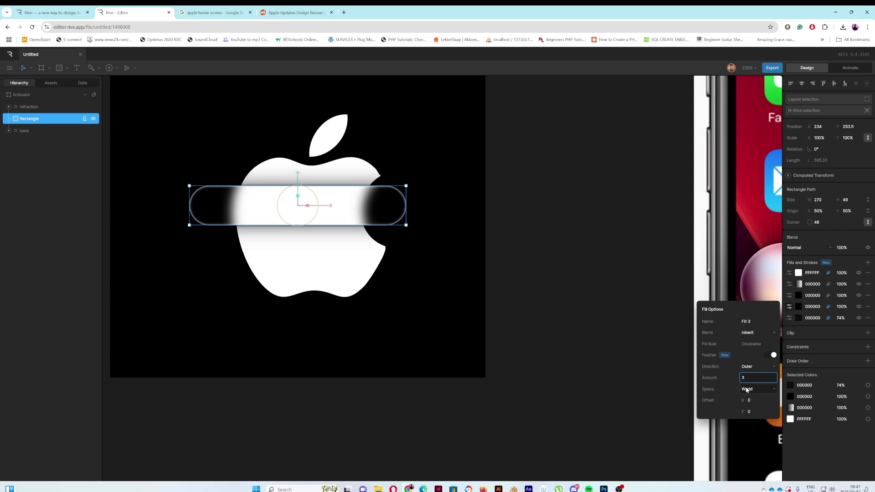
pyautogui.click(575, 293)
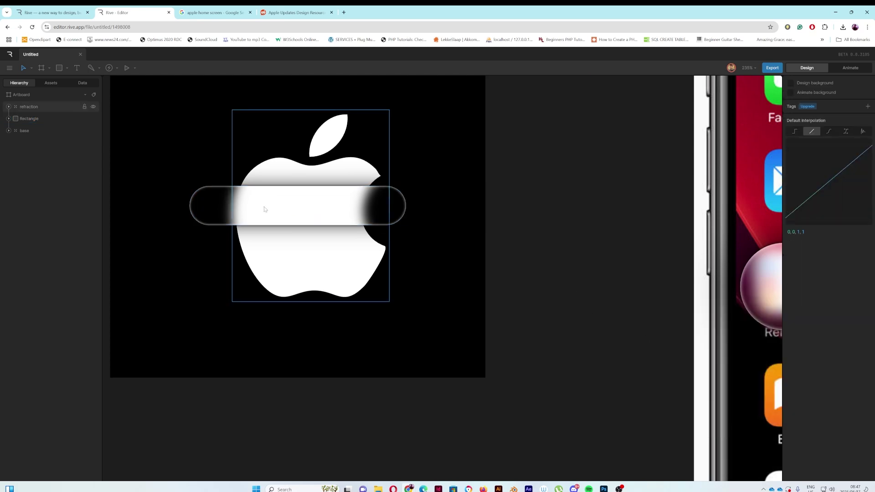
# Step: Move the glass bar across the Apple logo and down over its lower part, to about X 250, Y 362
pyautogui.click(196, 209)
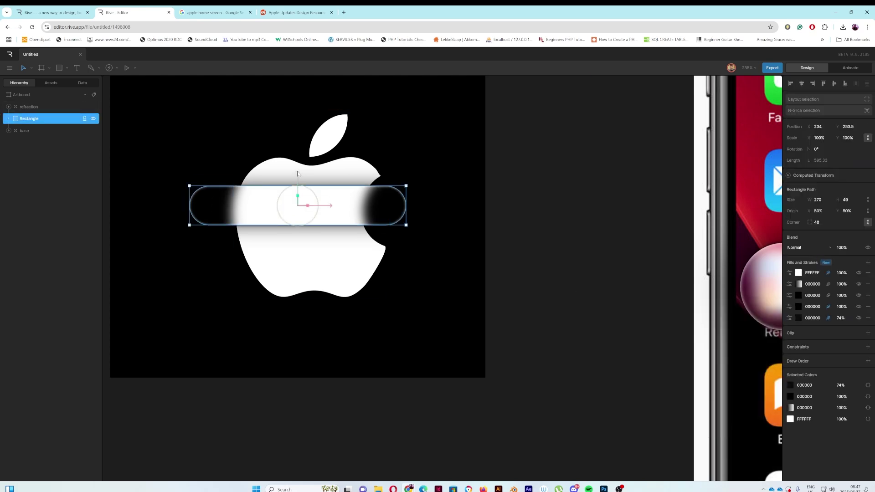
pyautogui.moveTo(298, 174); pyautogui.dragTo(278, 168)
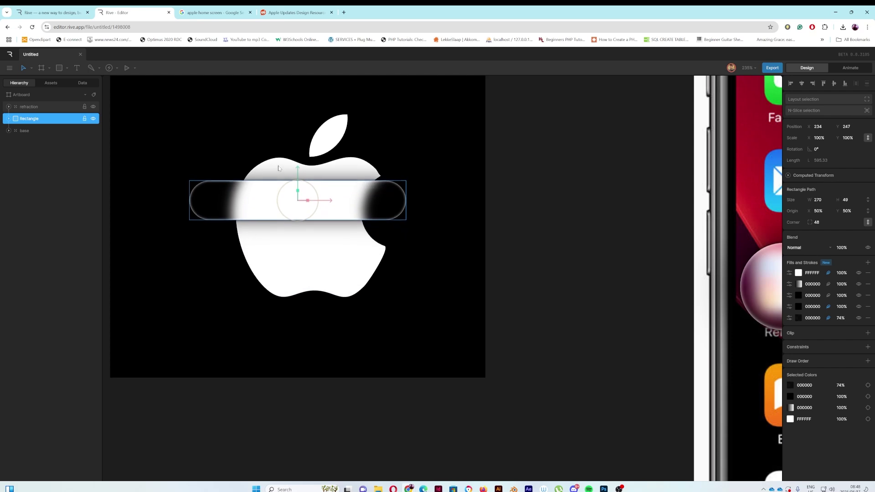
pyautogui.moveTo(326, 200); pyautogui.dragTo(339, 199)
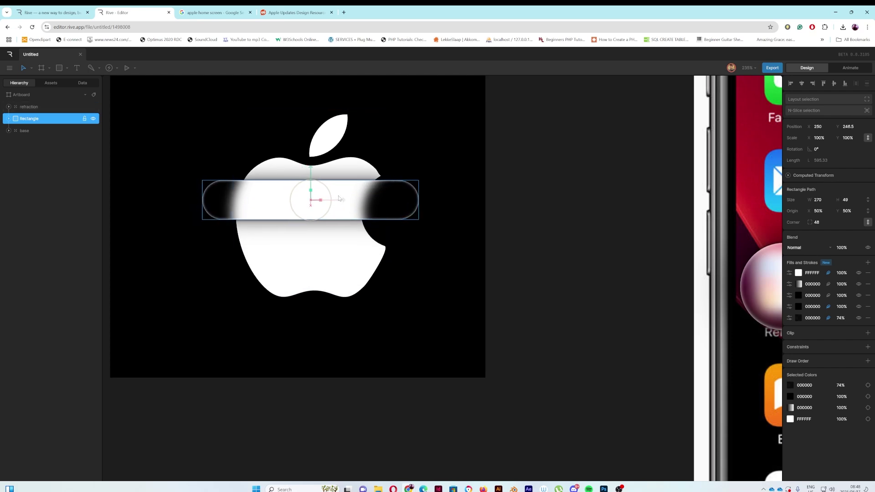
pyautogui.moveTo(311, 173); pyautogui.dragTo(299, 268)
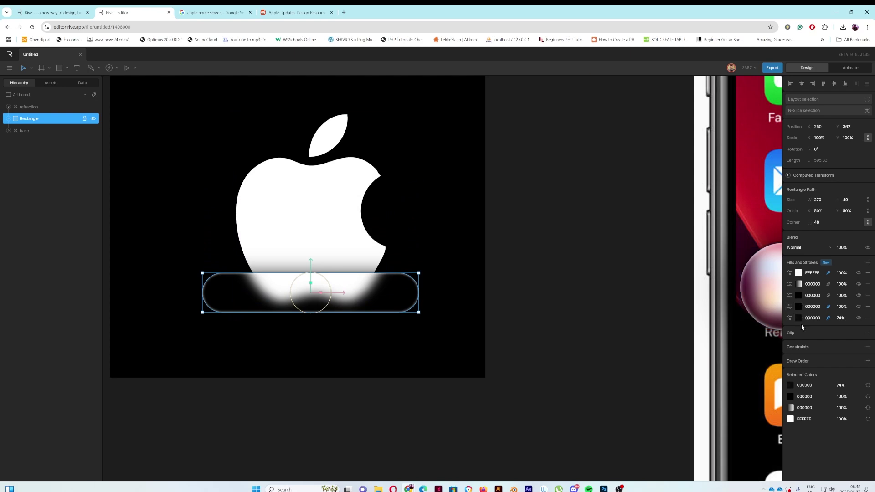
# Step: Recolour the bar's upper solid black fill, directly below the gradient, to dark purple 16112E
pyautogui.click(798, 294)
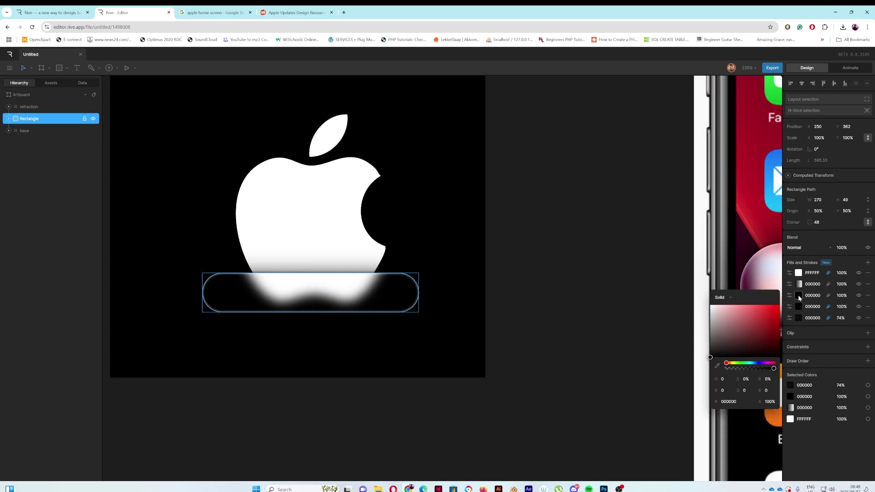
pyautogui.click(759, 363)
pyautogui.moveTo(713, 355); pyautogui.dragTo(753, 347)
pyautogui.click(395, 302)
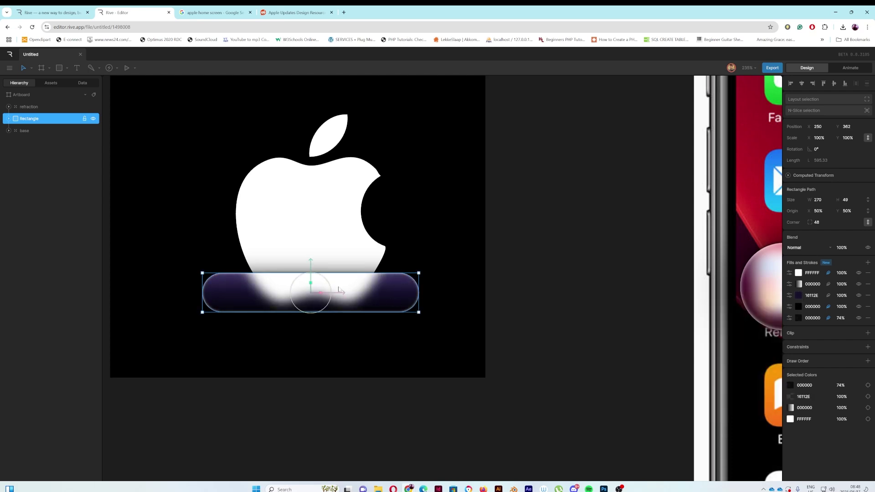
# Step: Move the tinted glass bar up along the logo to where the leaf meets the apple
pyautogui.moveTo(312, 268); pyautogui.dragTo(272, 272)
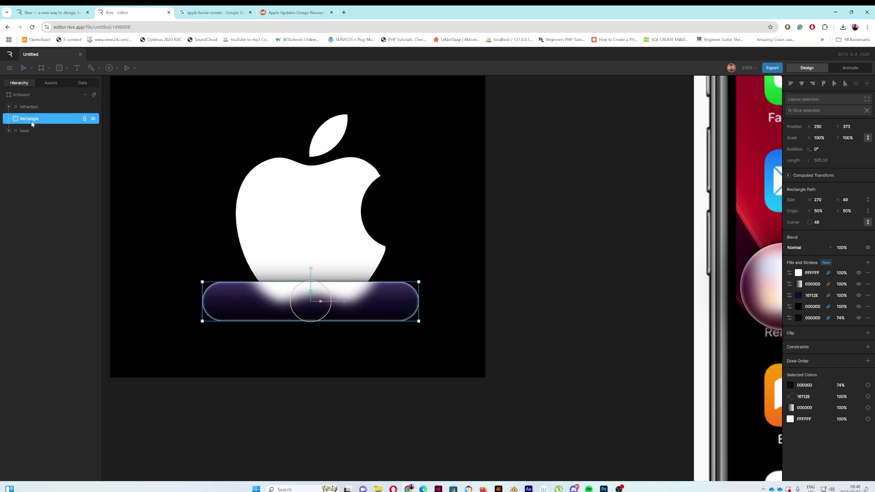
pyautogui.moveTo(311, 271); pyautogui.dragTo(295, 142)
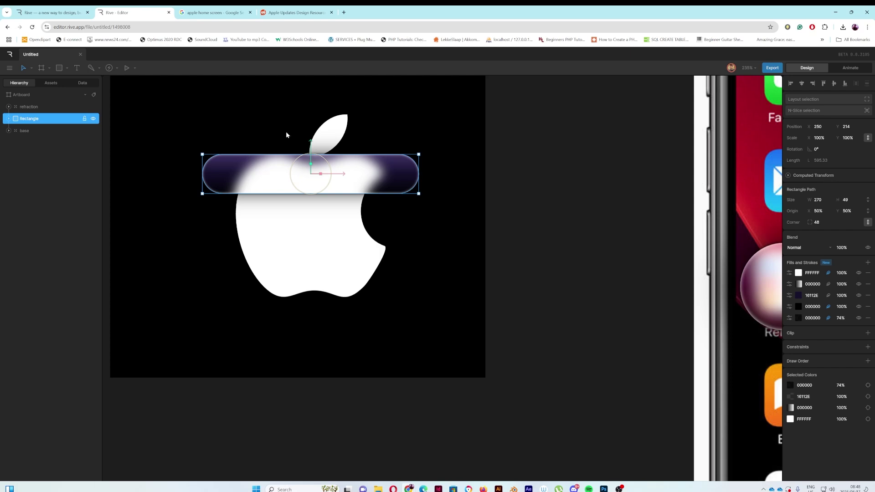
pyautogui.moveTo(311, 142); pyautogui.dragTo(312, 131)
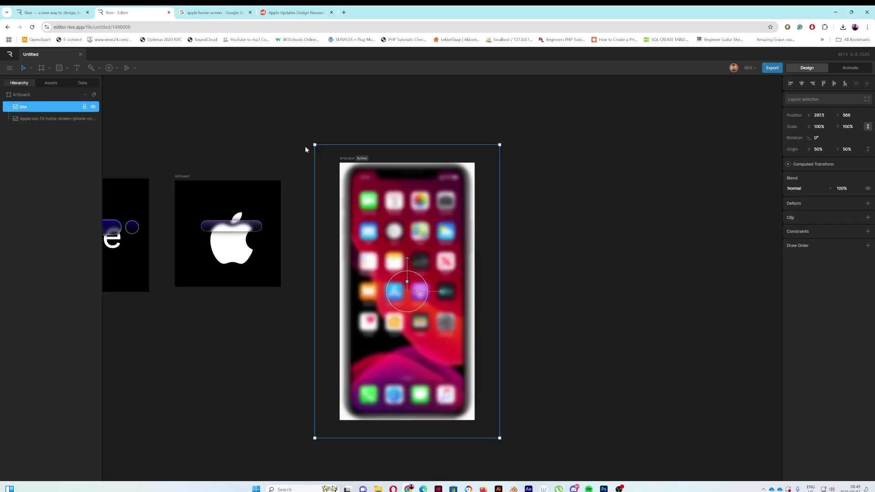
# Step: Hide the blur image on the phone artboard and rename the sharp home-screen image as main screen
pyautogui.click(93, 107)
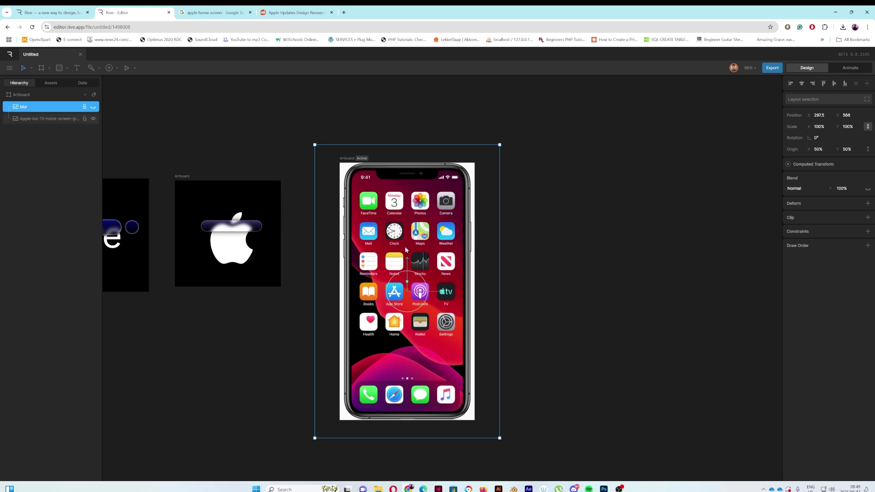
pyautogui.click(43, 119)
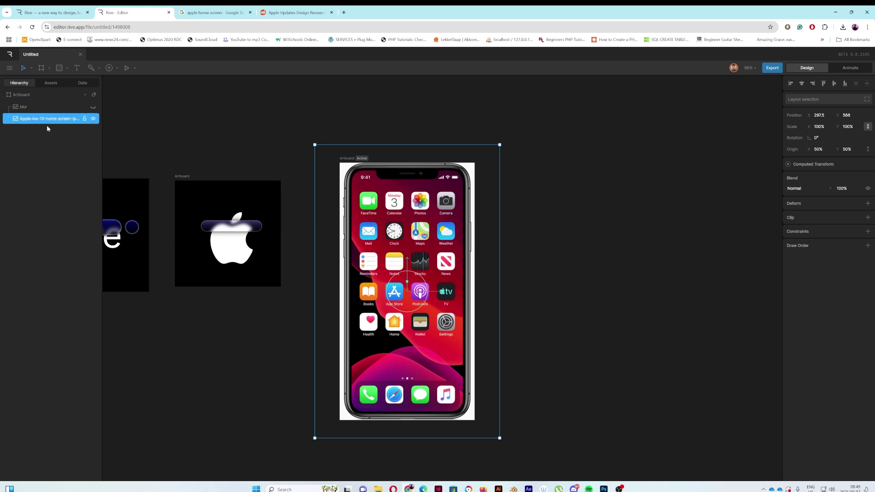
pyautogui.doubleClick(50, 118)
pyautogui.write('main screen')
pyautogui.click(175, 128)
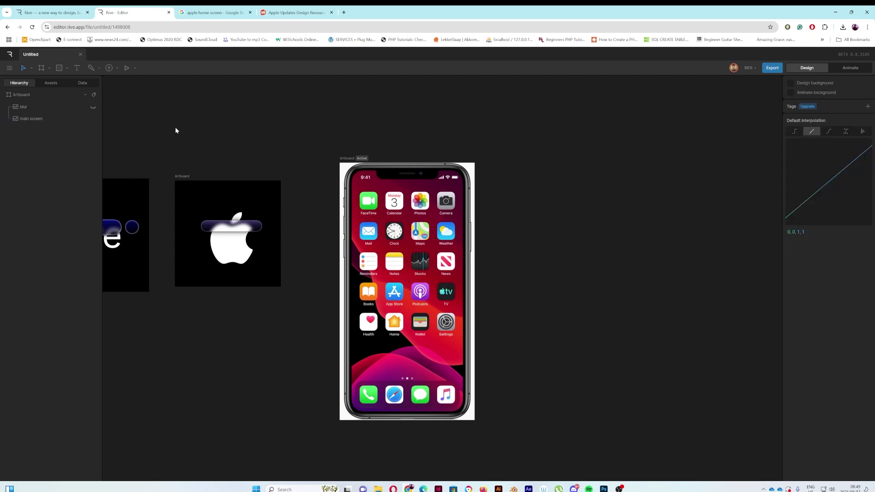
# Step: Show the blur image again and scale it to 105%
pyautogui.click(42, 106)
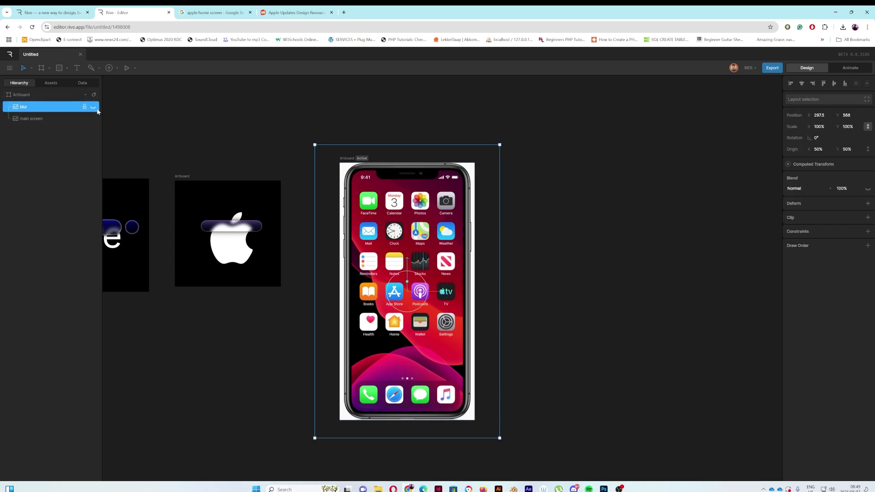
pyautogui.click(93, 107)
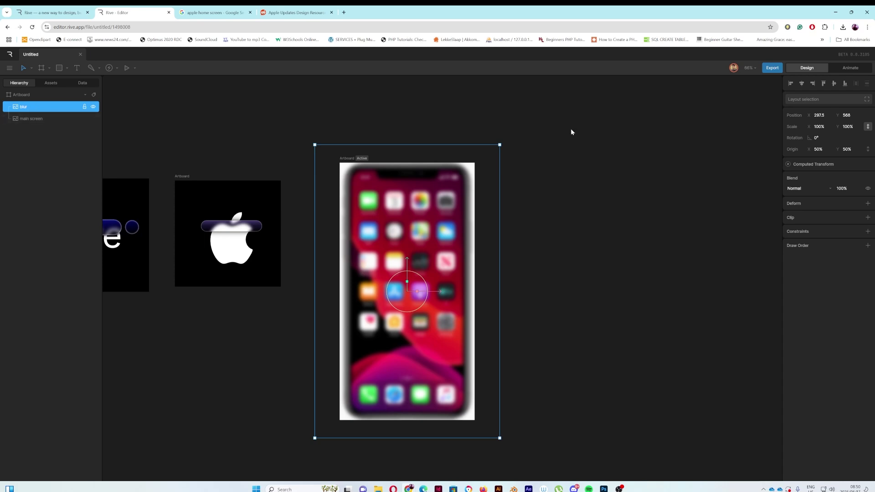
pyautogui.click(822, 128)
pyautogui.write('105')
pyautogui.press('Return')
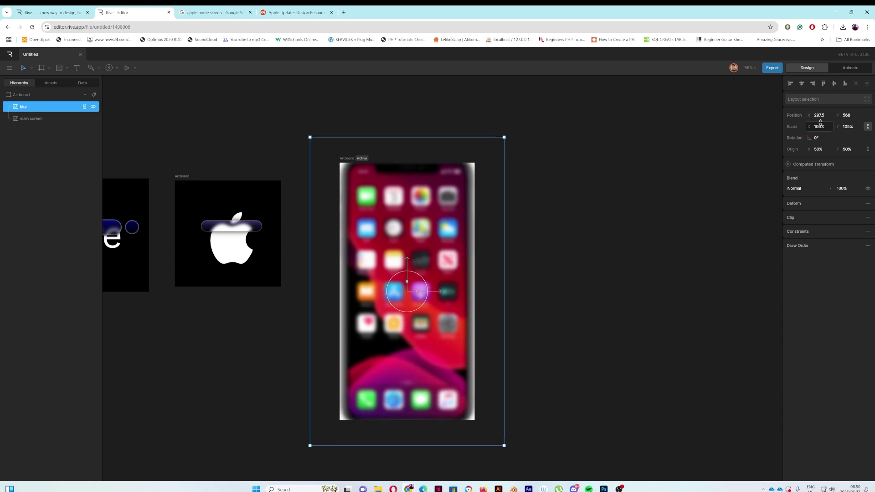
# Step: Rename the blur image as refraction
pyautogui.doubleClick(27, 108)
pyautogui.write('refraction')
pyautogui.click(239, 110)
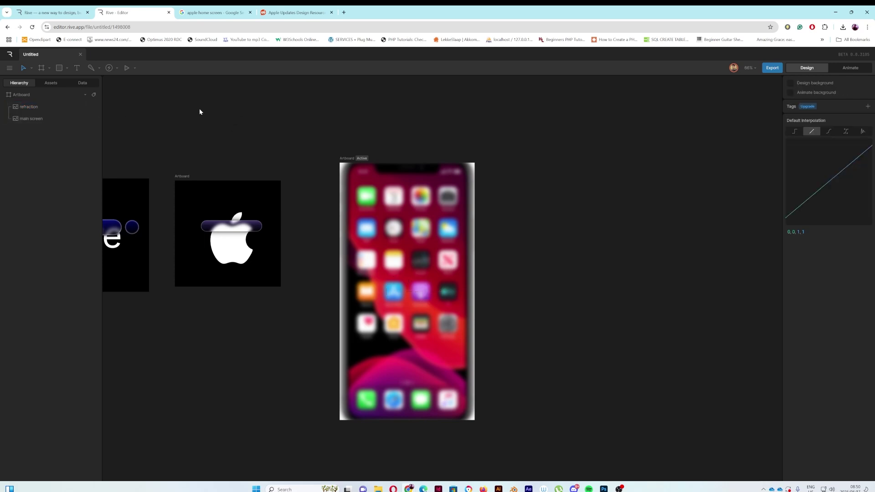
pyautogui.click(41, 107)
pyautogui.keyDown('shift'); pyautogui.click(31, 118); pyautogui.keyUp('shift')
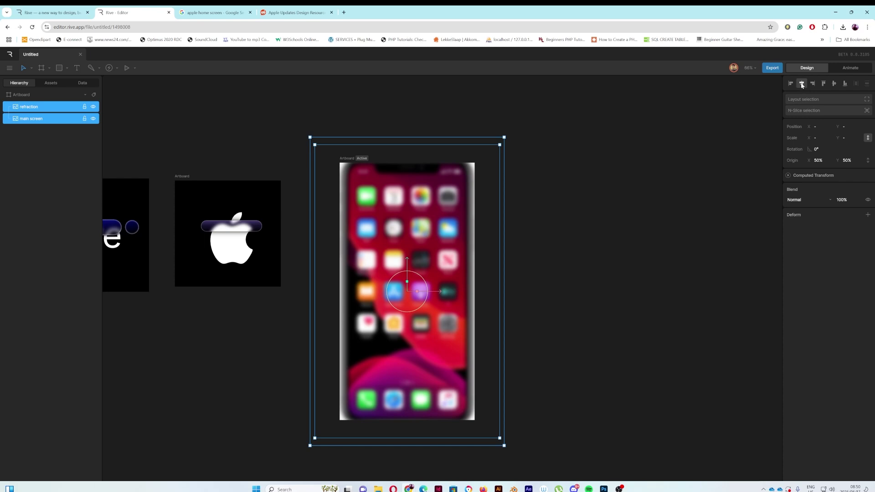
pyautogui.click(609, 257)
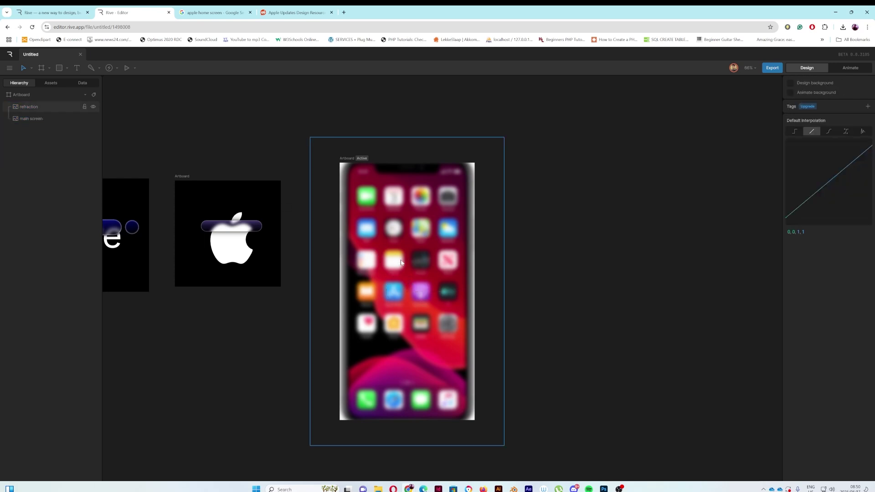
# Step: Draw a rectangle about 478 by 117 across the phone screen, round its corners to 97, and place it below the refraction image in the layer order
pyautogui.press('r')
pyautogui.moveTo(349, 266)
pyautogui.mouseDown()
pyautogui.moveTo(426, 295)
pyautogui.moveTo(460, 293)
pyautogui.mouseUp()
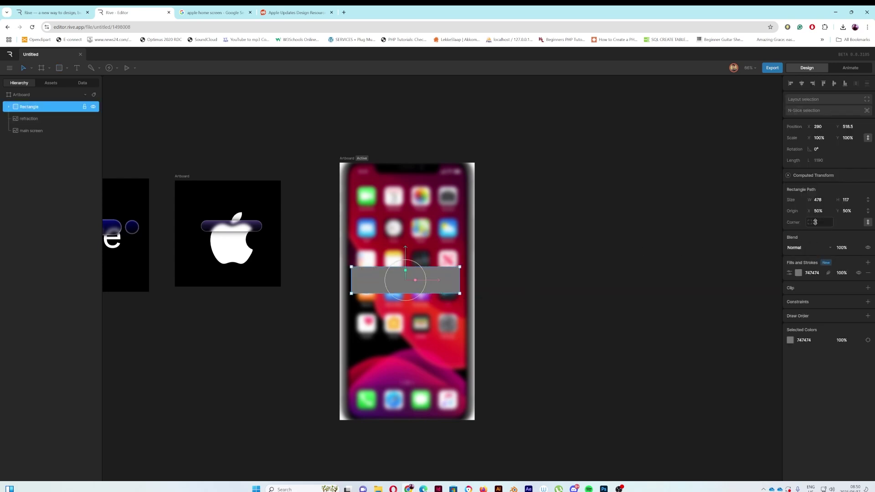
pyautogui.moveTo(816, 222); pyautogui.dragTo(826, 193)
pyautogui.moveTo(36, 109); pyautogui.dragTo(33, 123)
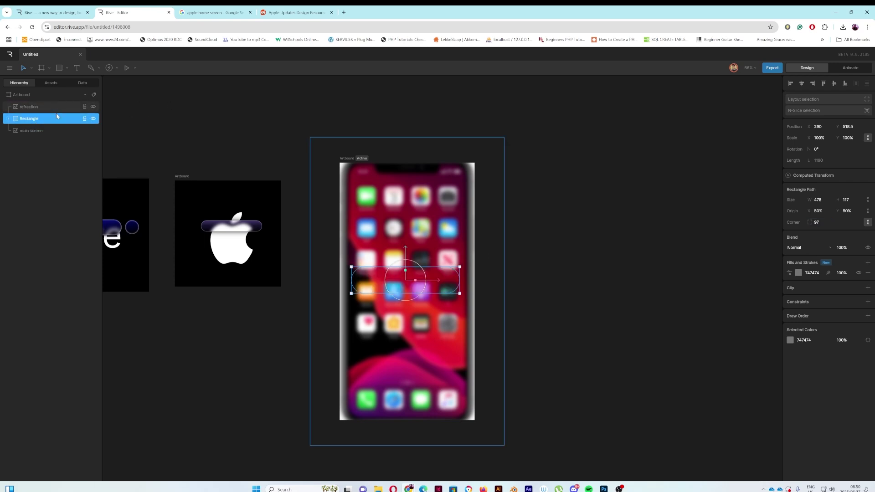
# Step: Clip the refraction image with the rounded rectangle
pyautogui.click(26, 106)
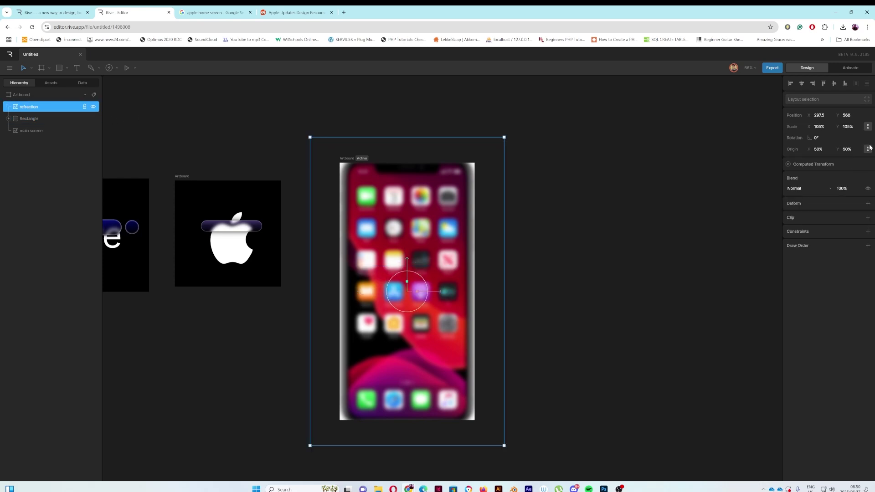
pyautogui.click(869, 218)
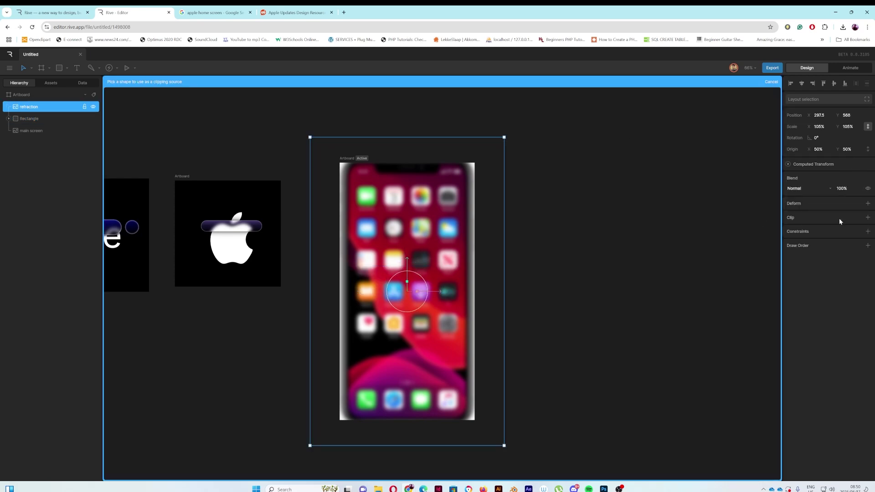
pyautogui.click(27, 117)
pyautogui.click(528, 304)
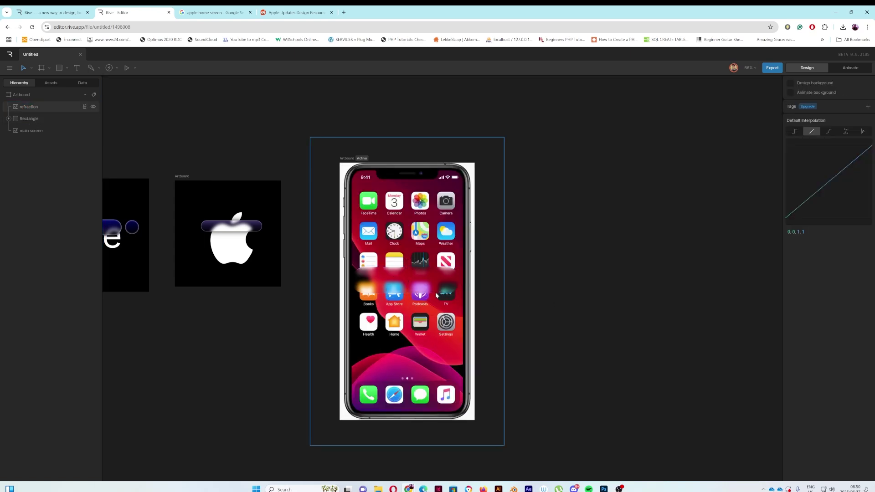
# Step: Move the clipping rectangle down over the Books, App Store, Podcasts and TV row, to about Y 575
pyautogui.scroll(5, 429, 289)
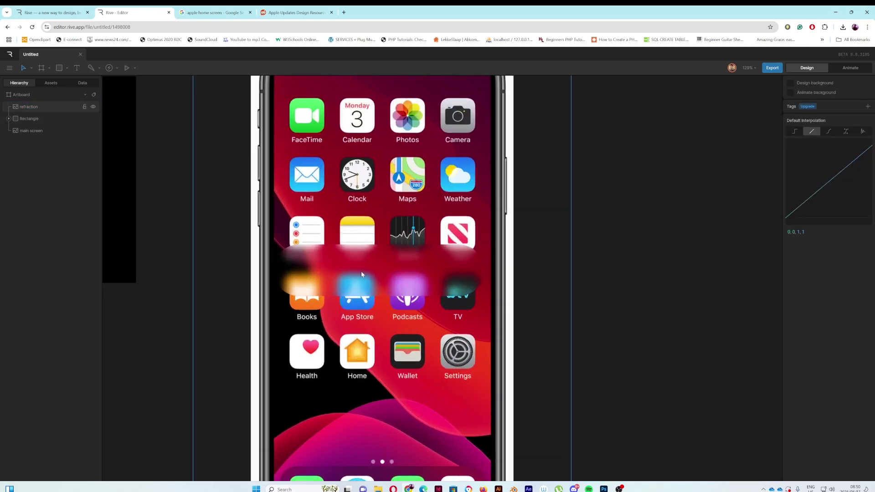
pyautogui.click(30, 120)
pyautogui.moveTo(376, 247)
pyautogui.mouseDown()
pyautogui.moveTo(374, 114)
pyautogui.moveTo(375, 276)
pyautogui.moveTo(374, 237)
pyautogui.moveTo(374, 275)
pyautogui.moveTo(375, 261)
pyautogui.mouseUp()
pyautogui.moveTo(379, 230); pyautogui.dragTo(379, 270)
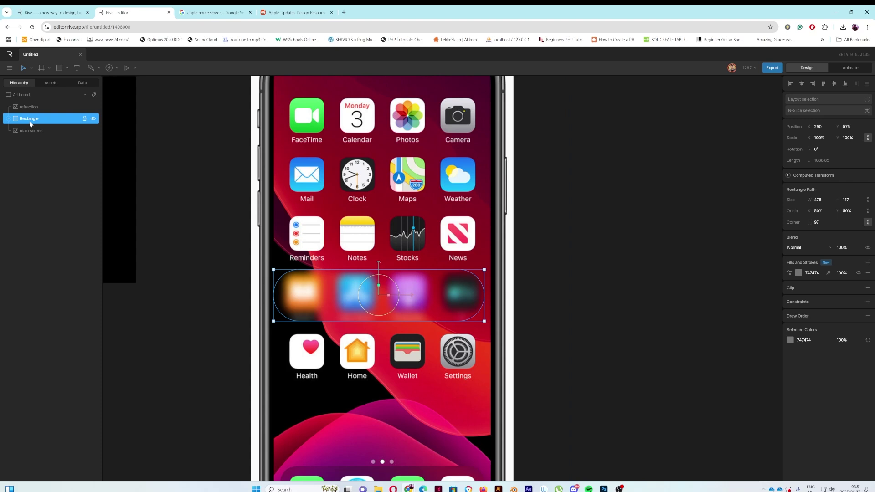
# Step: Duplicate the rectangle above the refraction image and give the copy a Translation constraint targeting the original rectangle
pyautogui.hotkey('ctrl', 'd')
pyautogui.moveTo(31, 121); pyautogui.dragTo(30, 101)
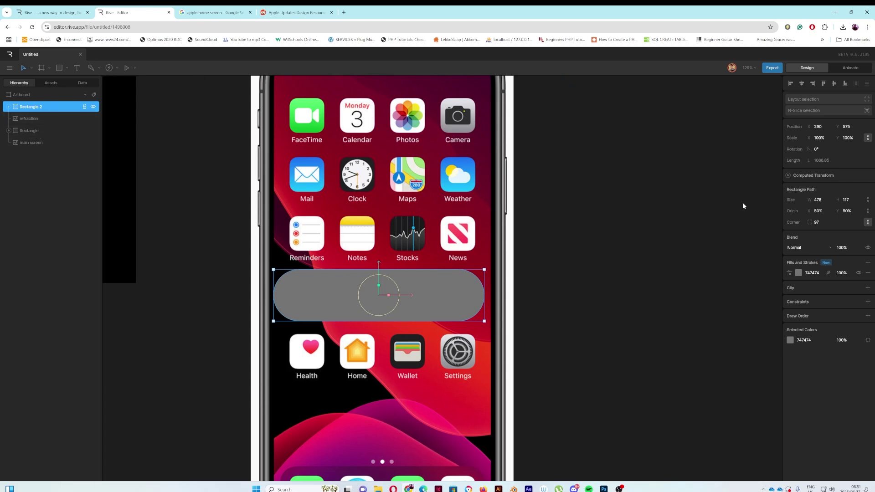
pyautogui.click(868, 302)
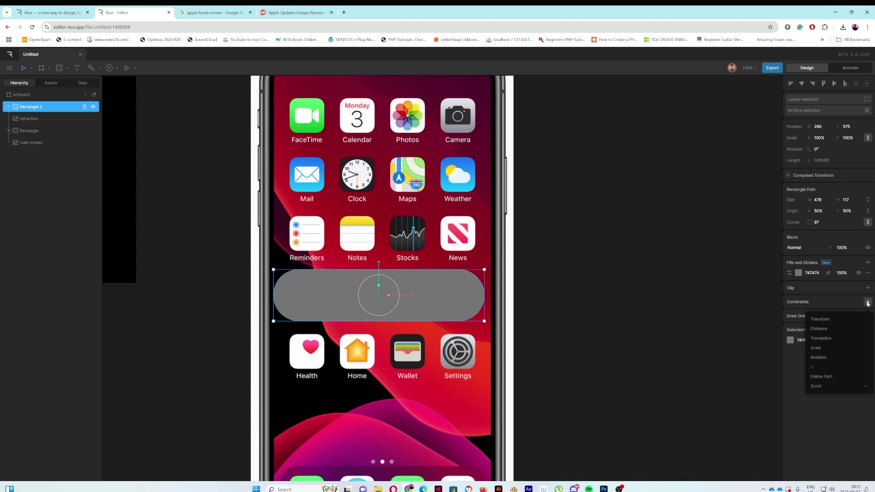
pyautogui.click(855, 338)
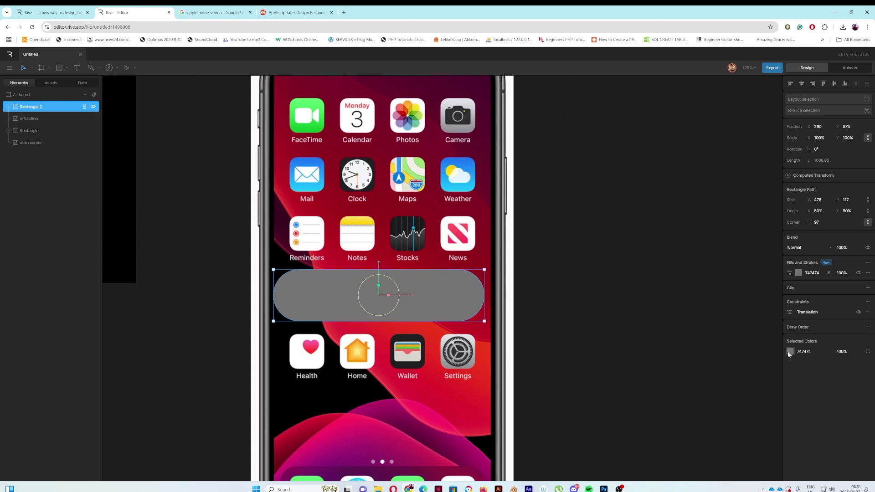
pyautogui.click(790, 311)
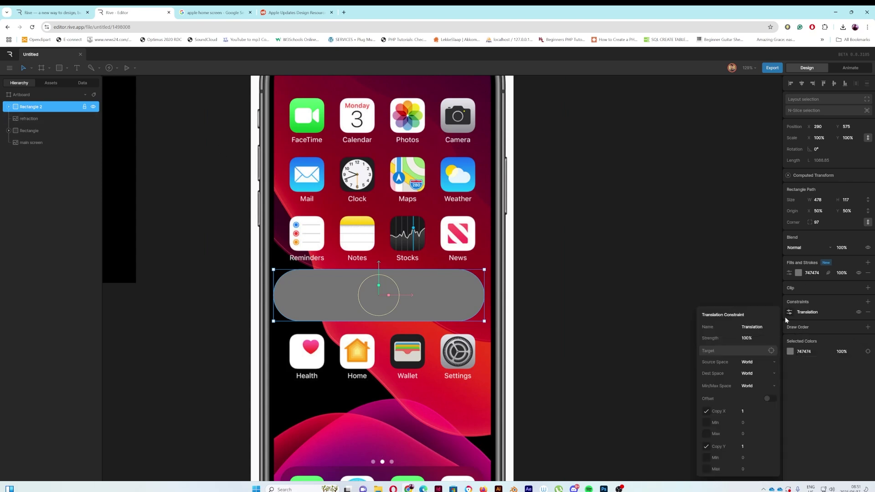
pyautogui.click(772, 351)
pyautogui.click(43, 131)
# Step: Rename the original clipping rectangle as main rectangle
pyautogui.click(27, 132)
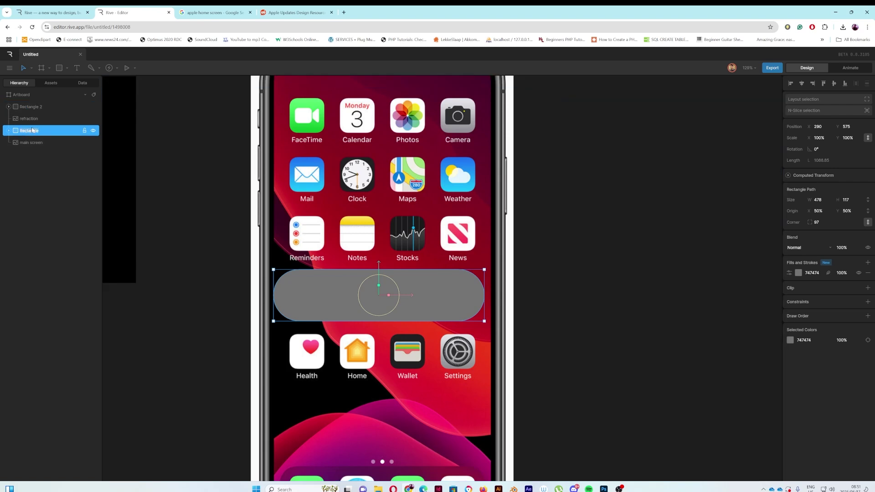
pyautogui.write('main rectangle')
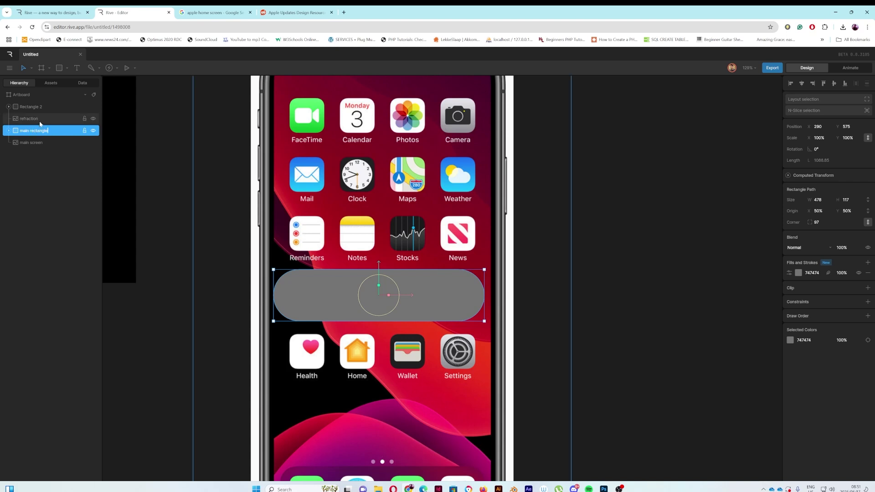
# Step: Replace the gray fill of the duplicated rectangle, Rectangle 2, with a new gradient fill
pyautogui.click(29, 108)
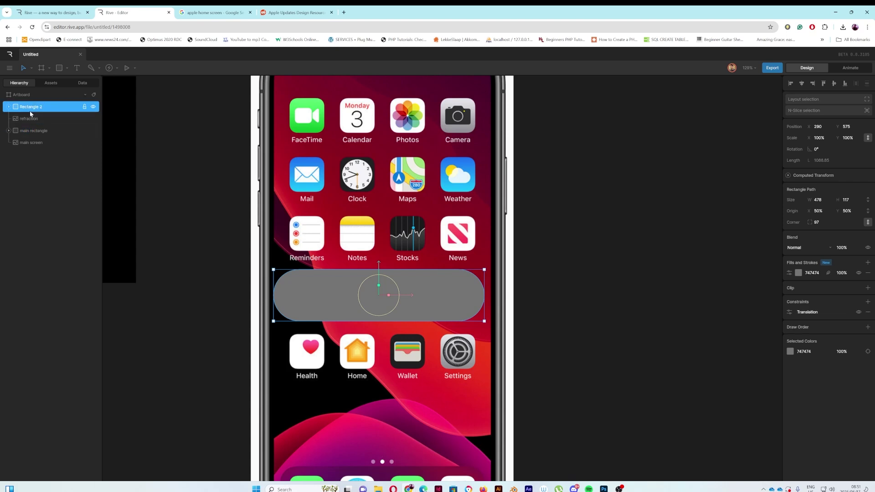
pyautogui.click(868, 274)
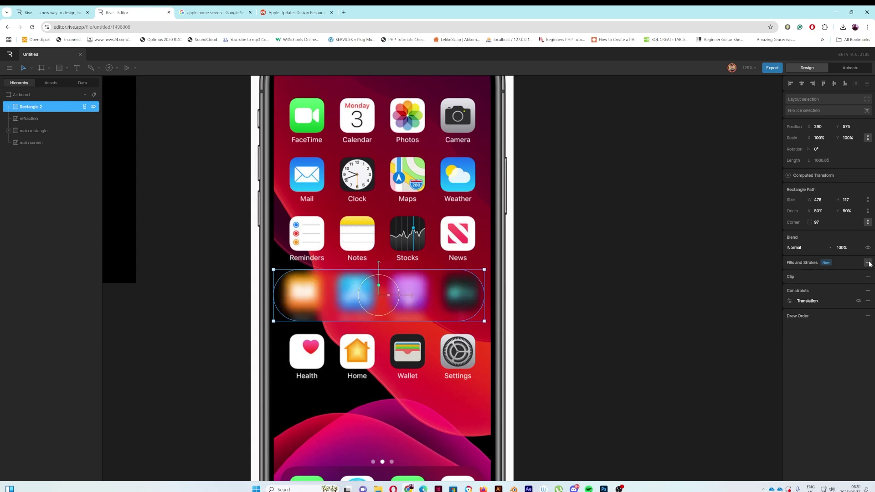
pyautogui.click(868, 263)
pyautogui.click(852, 279)
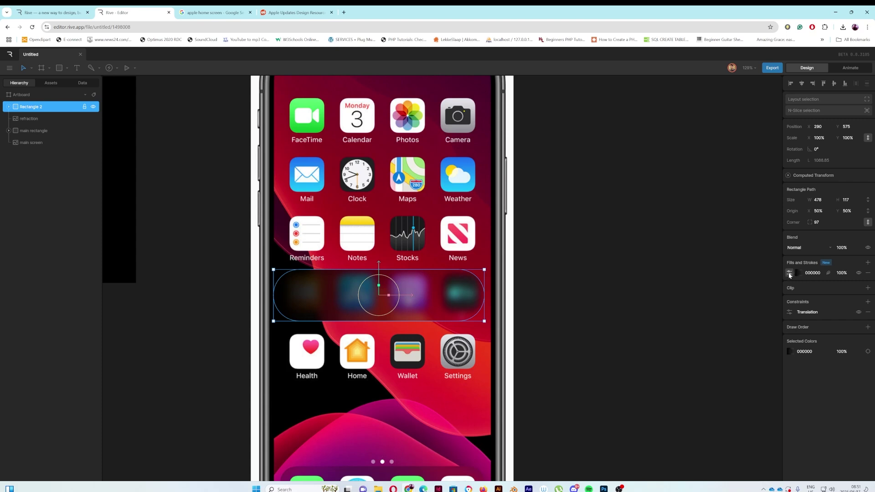
# Step: Make the gradient's end stop opaque white FFFFFF and run the gradient vertically, from black at the bar's bottom edge to white at its top
pyautogui.click(790, 274)
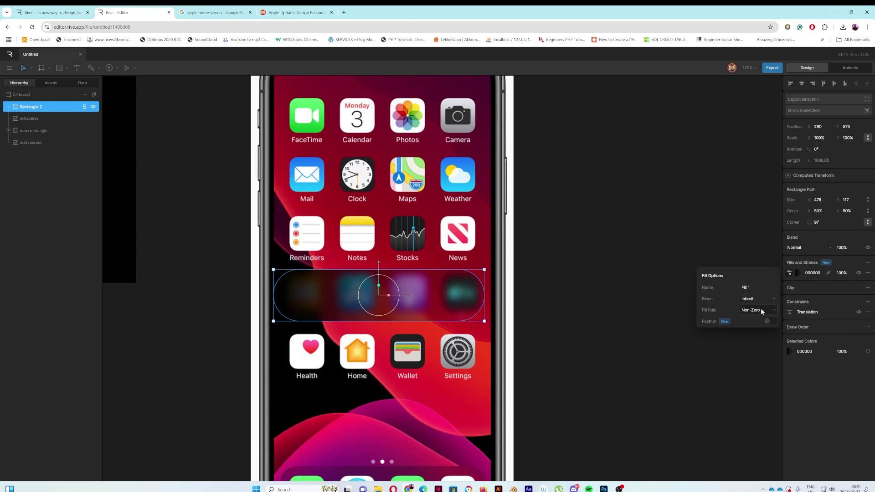
pyautogui.click(790, 273)
pyautogui.click(791, 273)
pyautogui.click(796, 273)
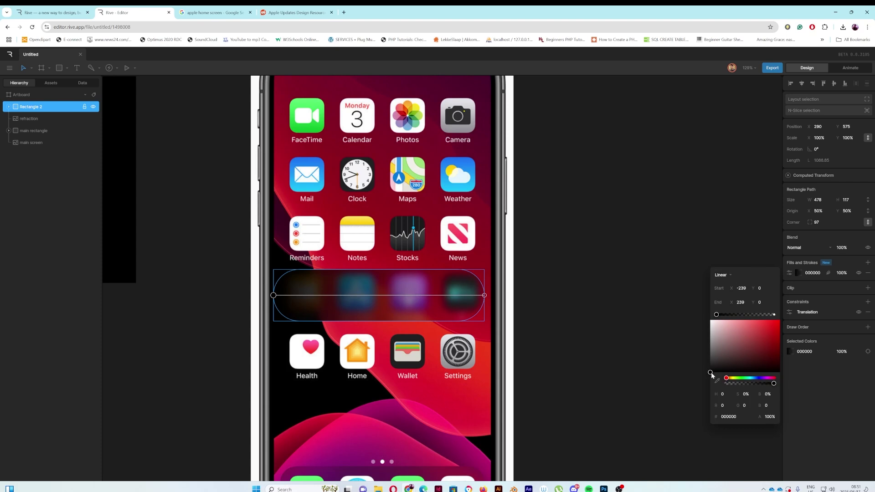
pyautogui.click(774, 314)
pyautogui.moveTo(710, 373); pyautogui.dragTo(705, 313)
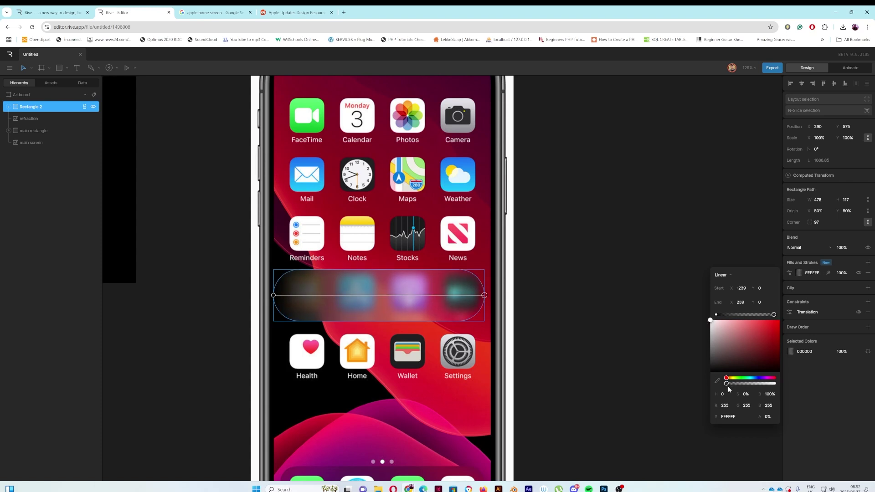
pyautogui.moveTo(728, 386); pyautogui.dragTo(792, 381)
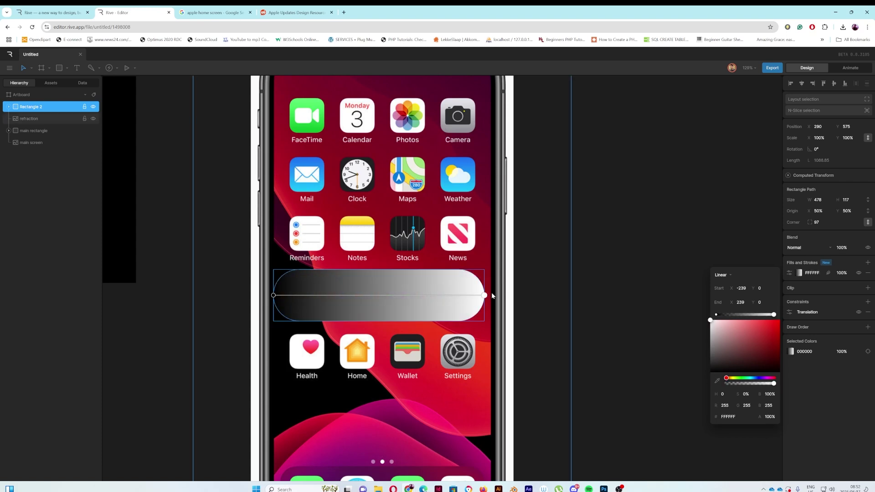
pyautogui.moveTo(484, 295); pyautogui.dragTo(385, 269)
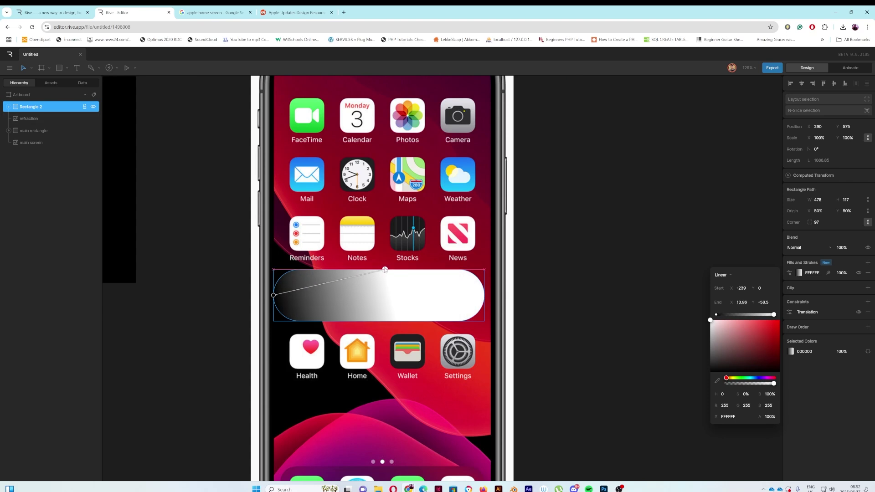
pyautogui.moveTo(274, 297); pyautogui.dragTo(387, 322)
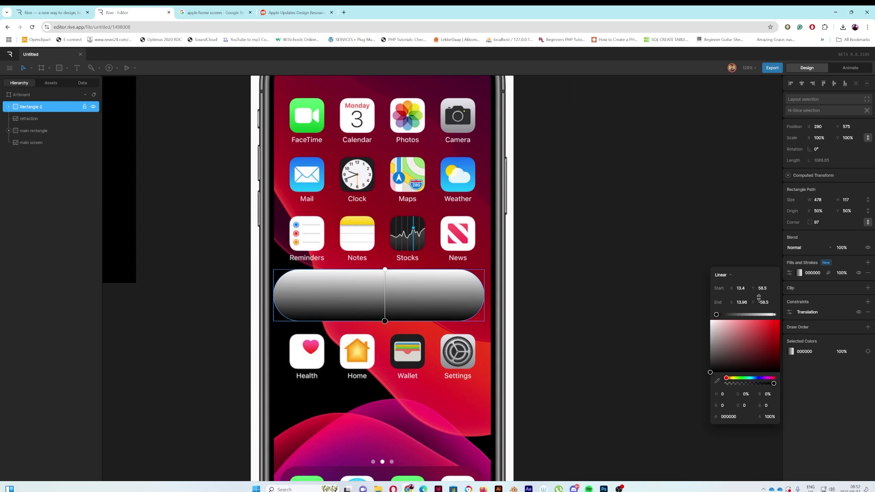
# Step: Set the blend mode of Rectangle 2's gradient fill to Soft Light
pyautogui.click(790, 273)
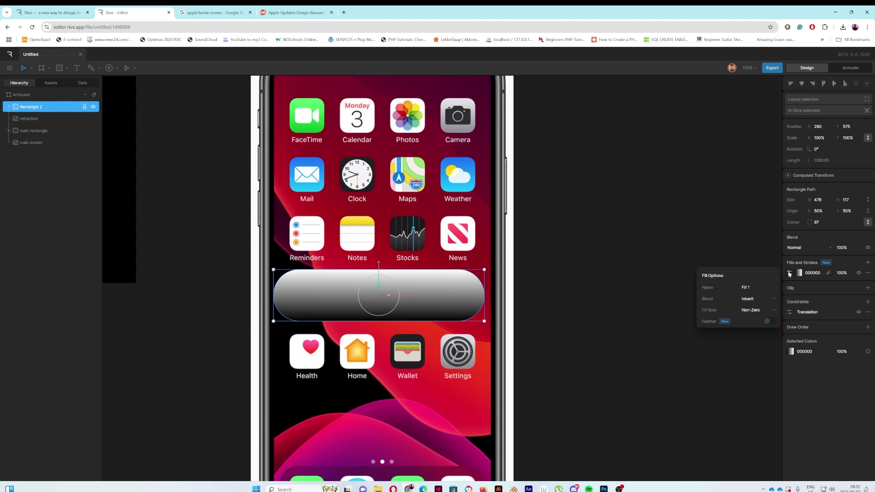
pyautogui.click(757, 299)
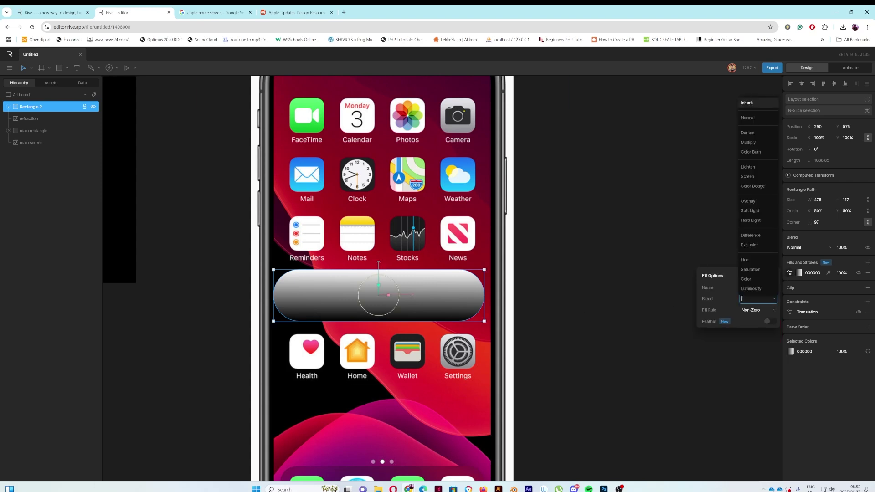
pyautogui.click(753, 212)
pyautogui.click(638, 293)
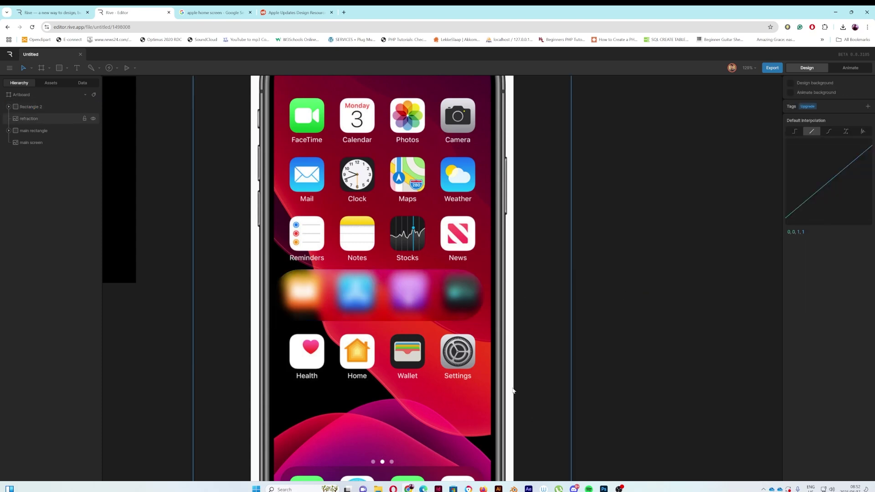
# Step: Add a second fill to Rectangle 2 above the gradient and make it solid white FFFFFF
pyautogui.scroll(5, 401, 315)
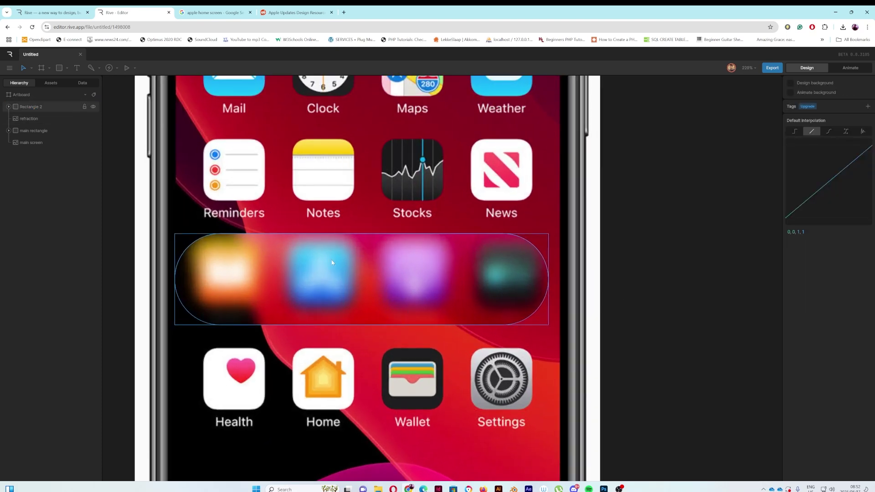
pyautogui.click(40, 119)
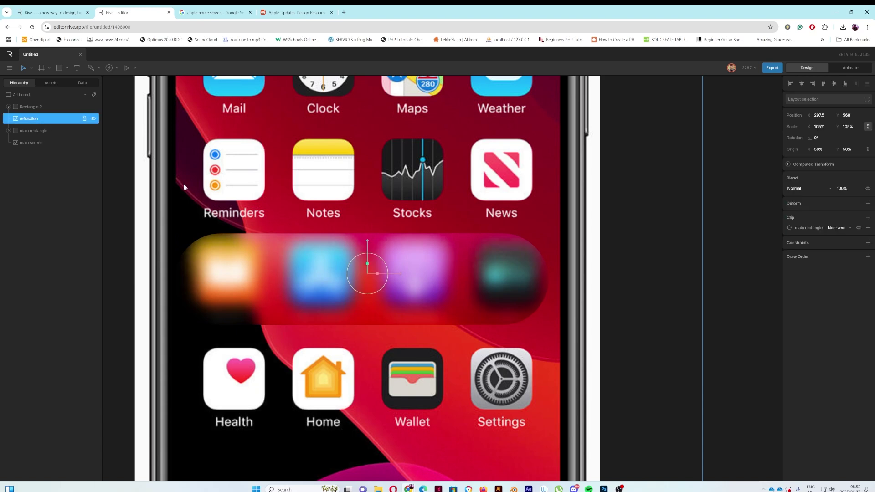
pyautogui.click(266, 248)
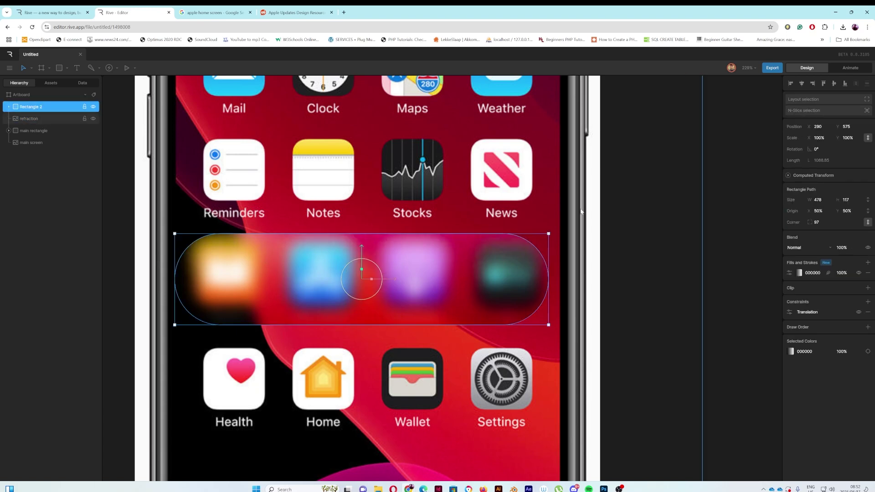
pyautogui.click(868, 263)
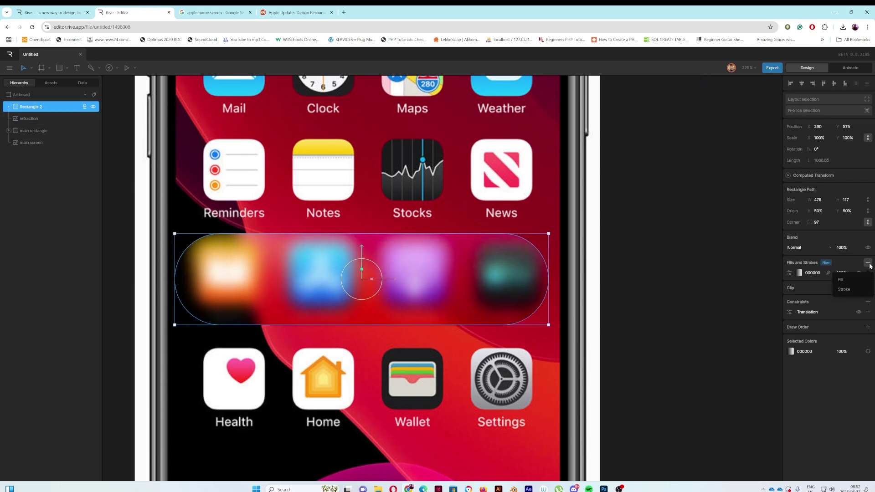
pyautogui.click(850, 279)
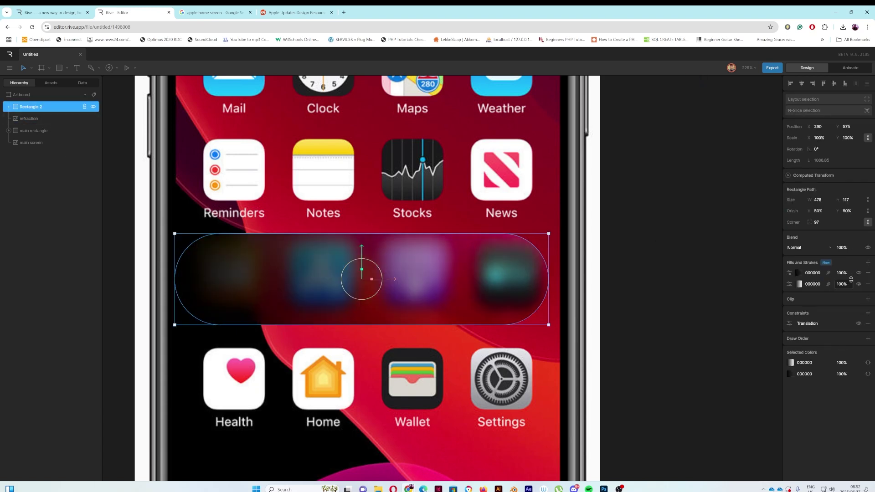
pyautogui.click(792, 275)
pyautogui.click(754, 289)
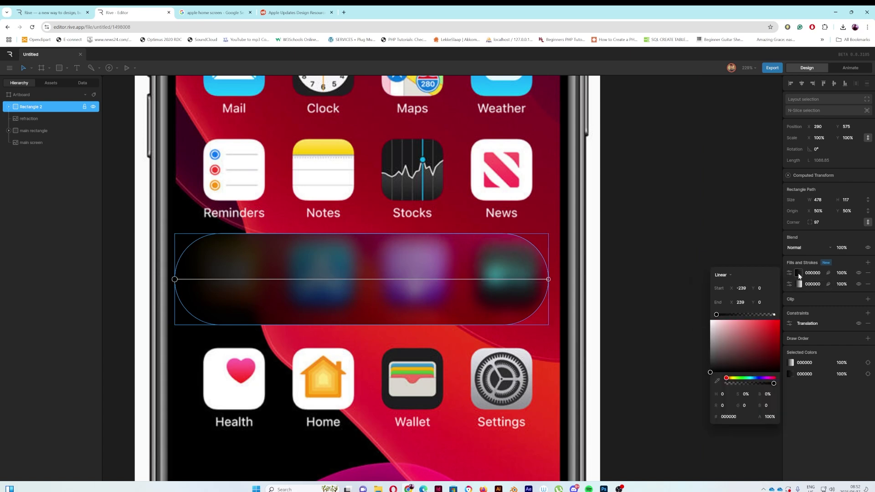
pyautogui.click(724, 275)
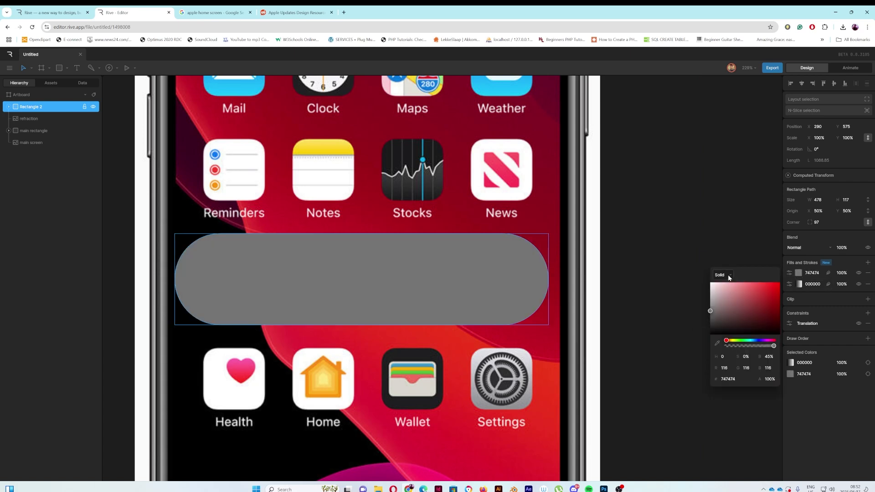
pyautogui.click(799, 272)
pyautogui.moveTo(710, 311); pyautogui.dragTo(699, 273)
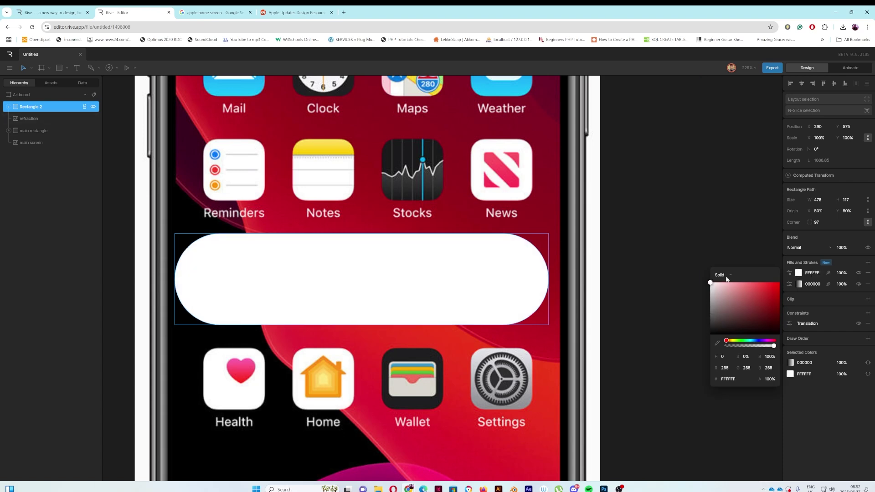
# Step: Feather the solid white fill of Rectangle 2 with the direction set to Inner
pyautogui.click(828, 272)
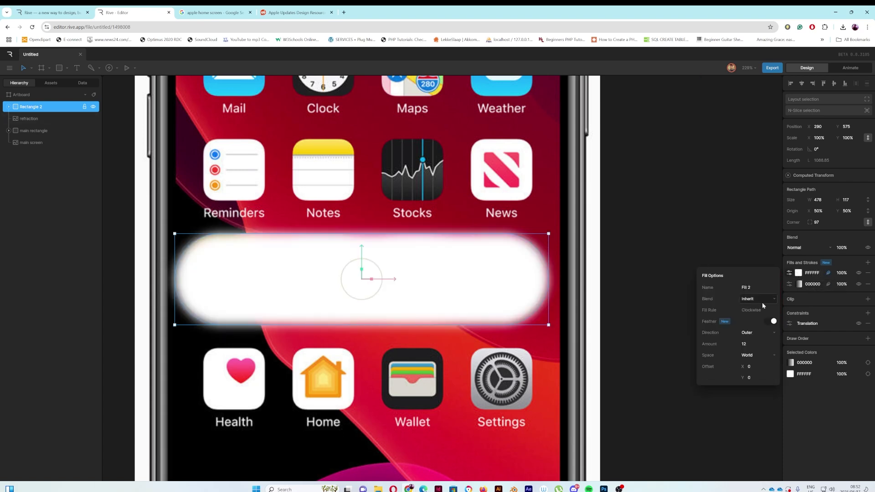
pyautogui.click(750, 334)
pyautogui.click(751, 340)
# Step: Set the feather amount of the white fill to 11, after trying other values
pyautogui.click(751, 344)
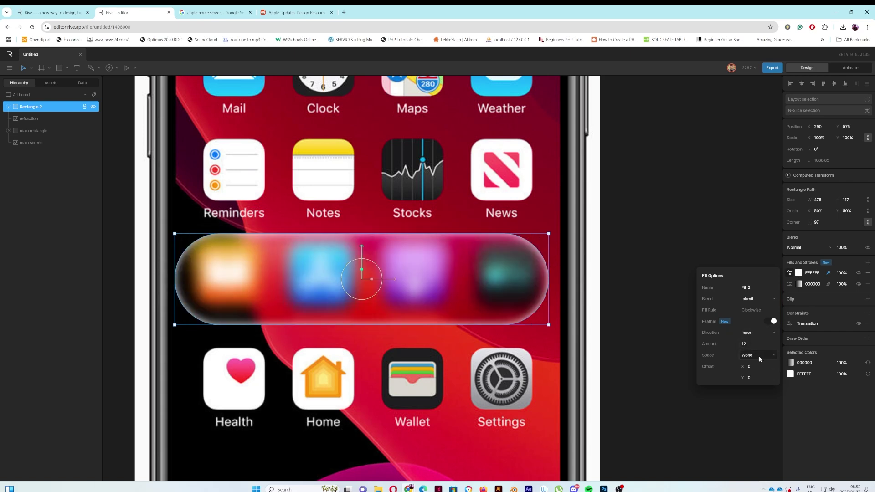
pyautogui.write('7')
pyautogui.press('BackSpace')
pyautogui.write('8')
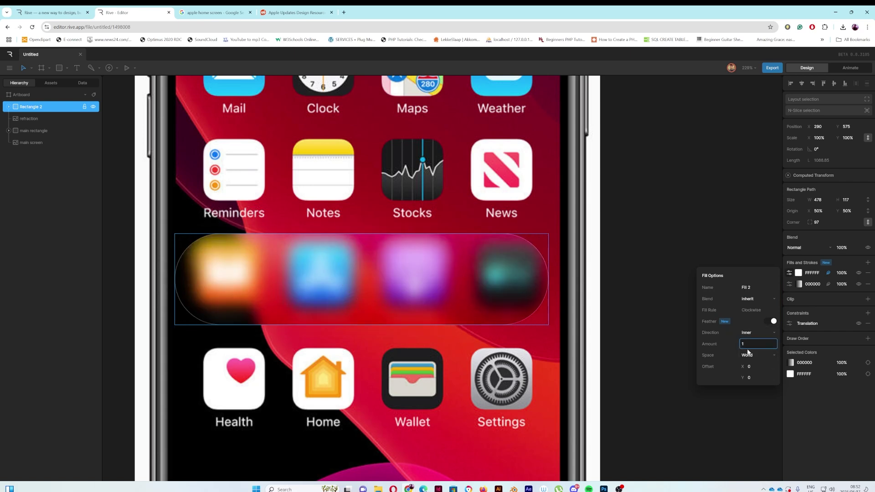
pyautogui.press('BackSpace')
pyautogui.write('14')
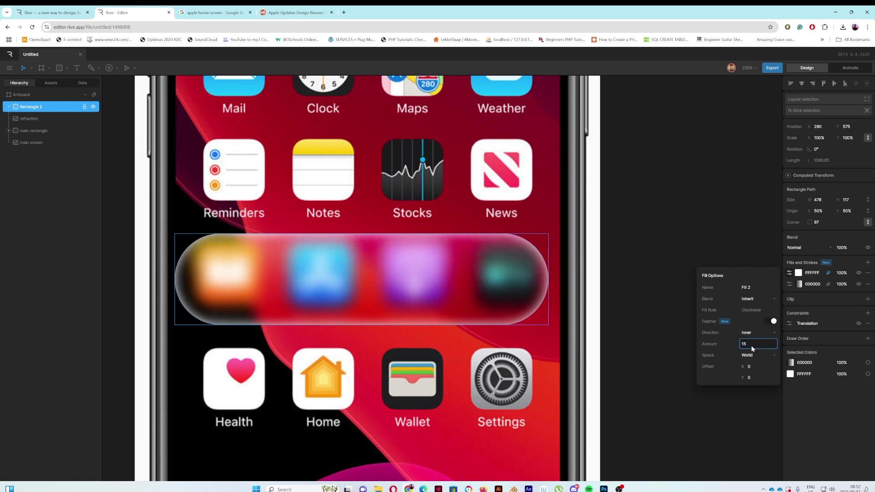
pyautogui.press('BackSpace')
pyautogui.write('1')
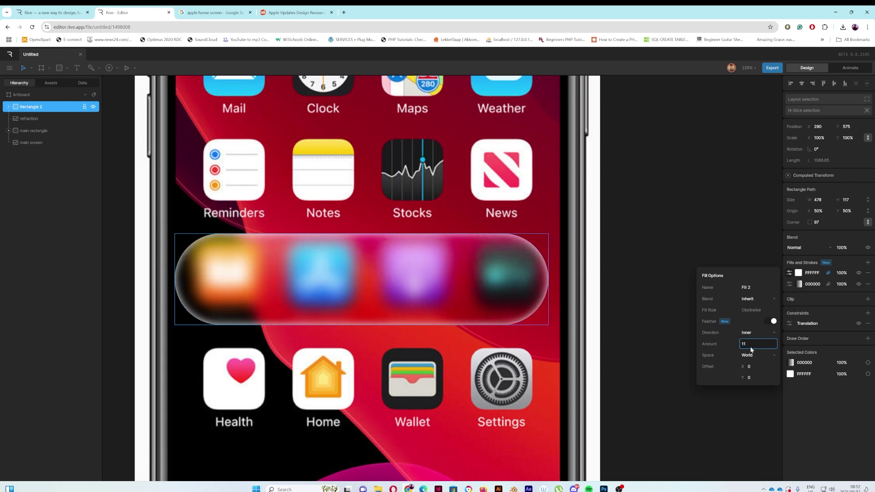
pyautogui.click(689, 233)
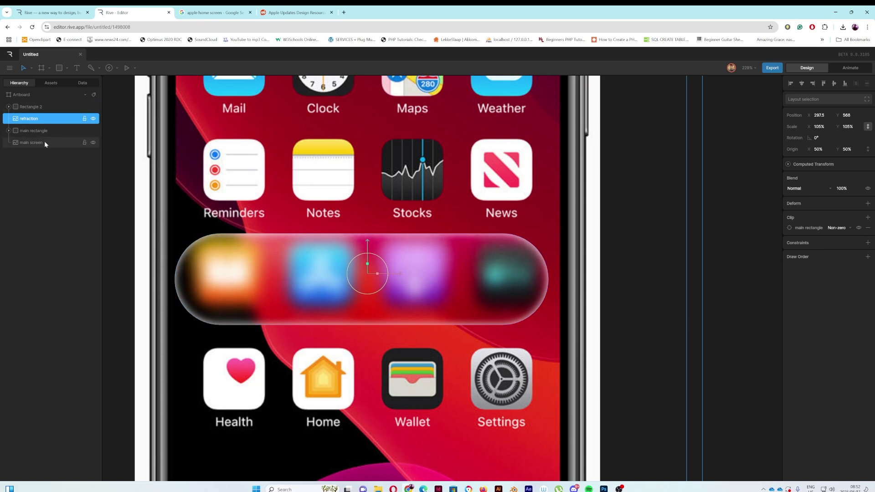
# Step: Move the main rectangle slightly down the home screen, to about Y 589
pyautogui.click(24, 131)
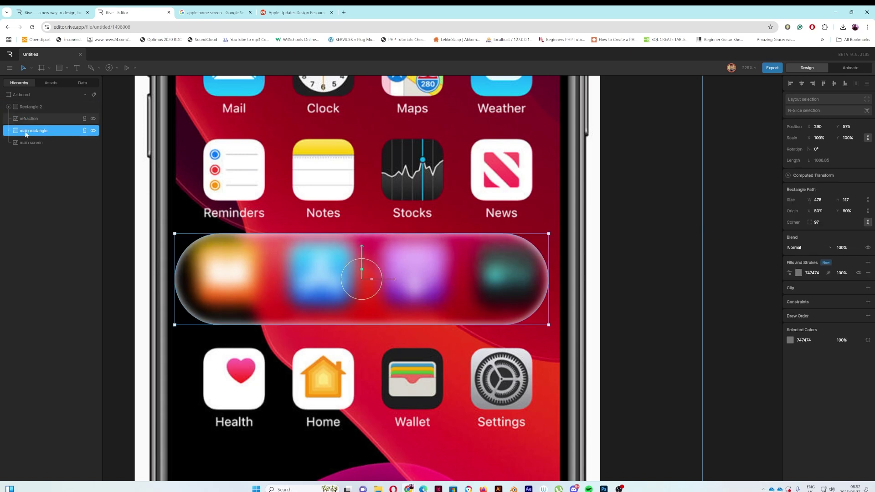
pyautogui.moveTo(365, 250); pyautogui.dragTo(357, 267)
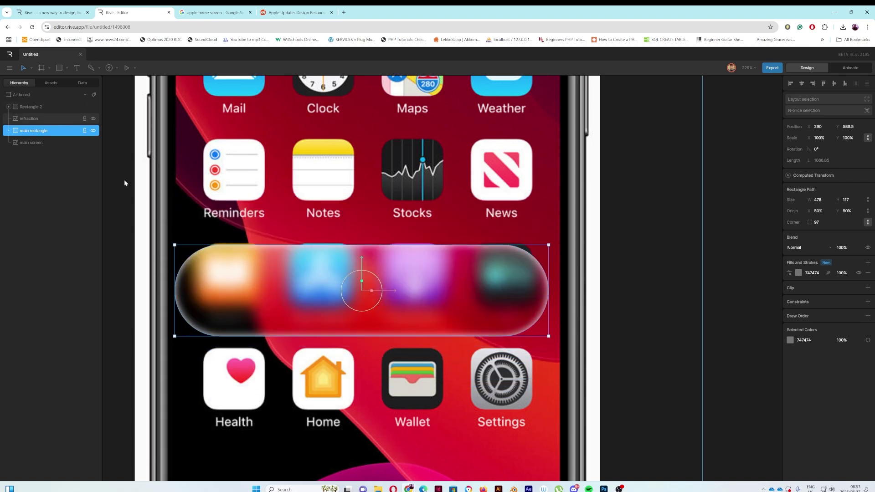
pyautogui.click(868, 263)
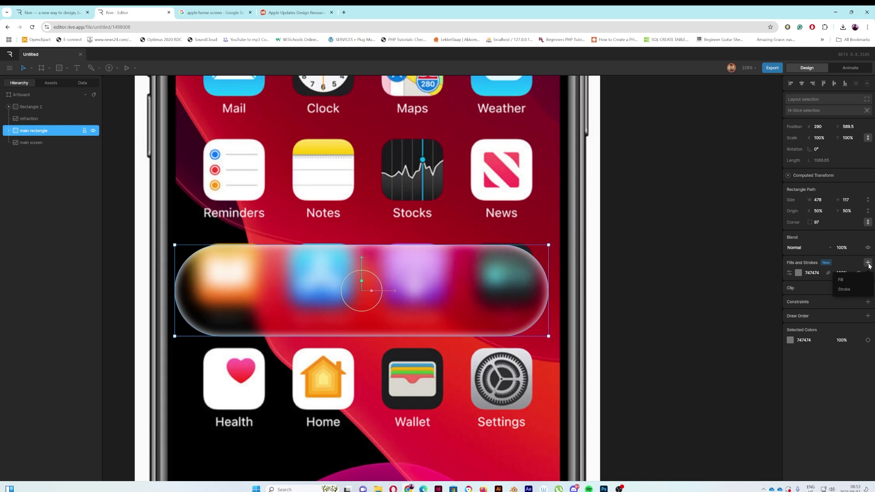
pyautogui.click(852, 288)
pyautogui.click(868, 273)
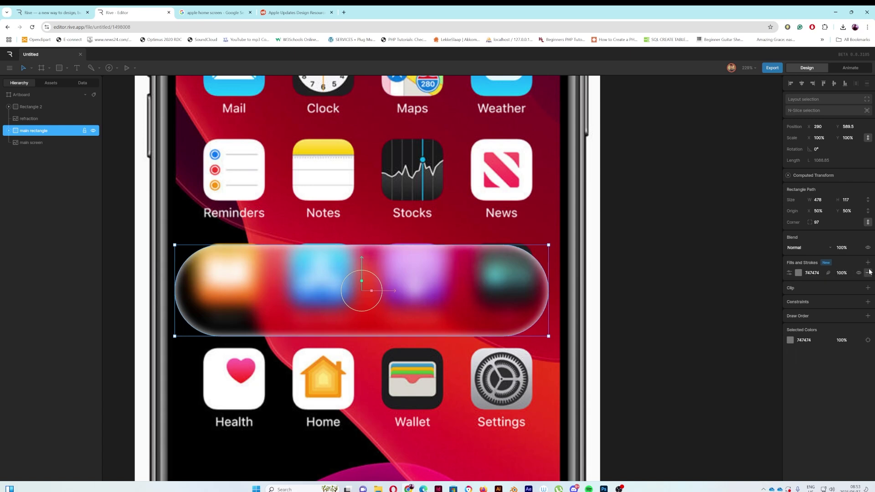
# Step: Add a second fill to the main rectangle, place it beneath the gray fill and make it solid black 000000
pyautogui.click(869, 263)
pyautogui.click(848, 279)
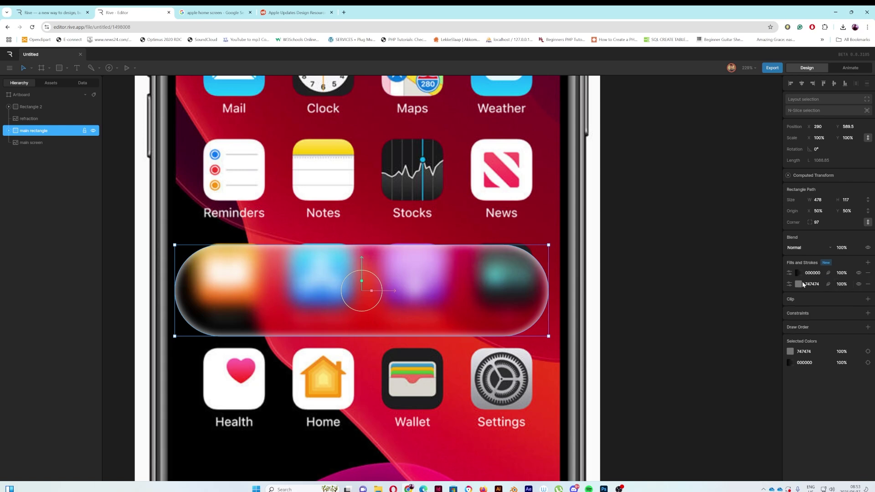
pyautogui.moveTo(801, 273); pyautogui.dragTo(801, 288)
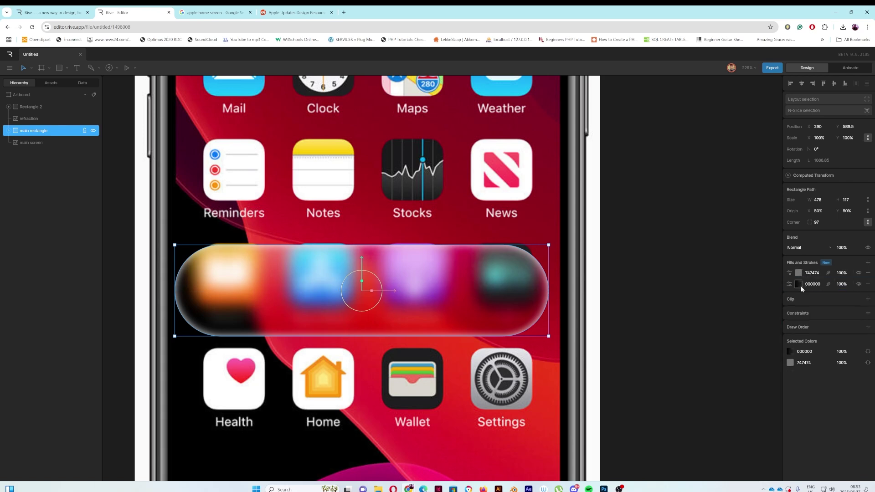
pyautogui.click(797, 286)
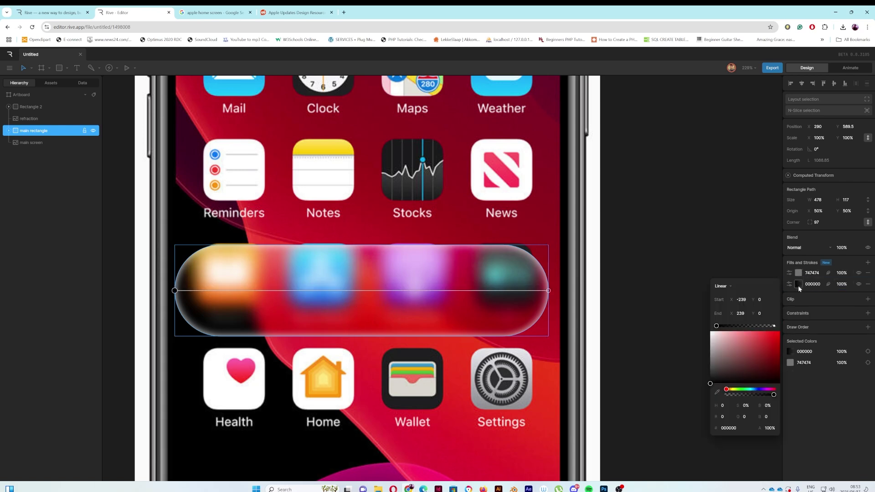
pyautogui.click(728, 288)
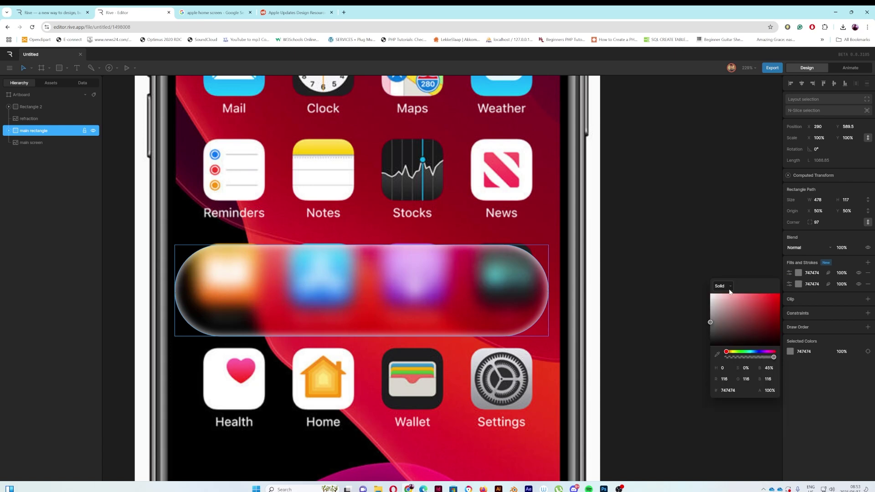
pyautogui.moveTo(711, 324); pyautogui.dragTo(701, 354)
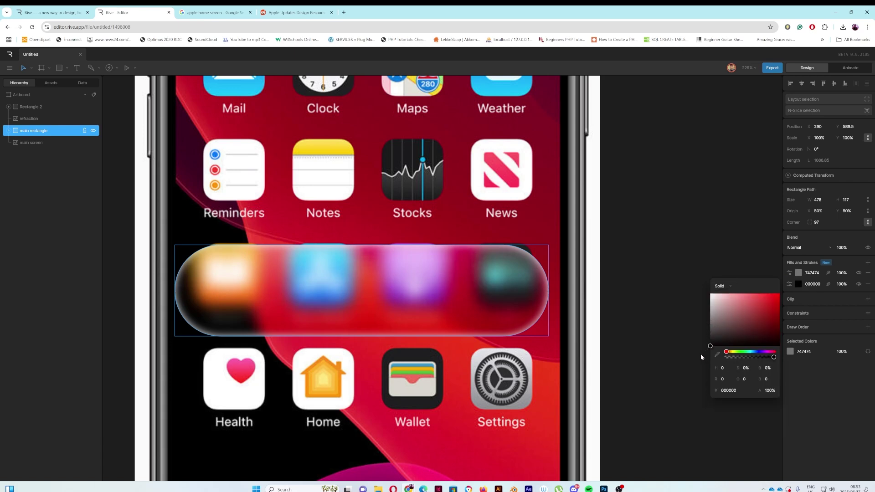
# Step: Feather the main rectangle's solid black fill outward with an amount of 48, and lower its opacity to 60%
pyautogui.click(828, 284)
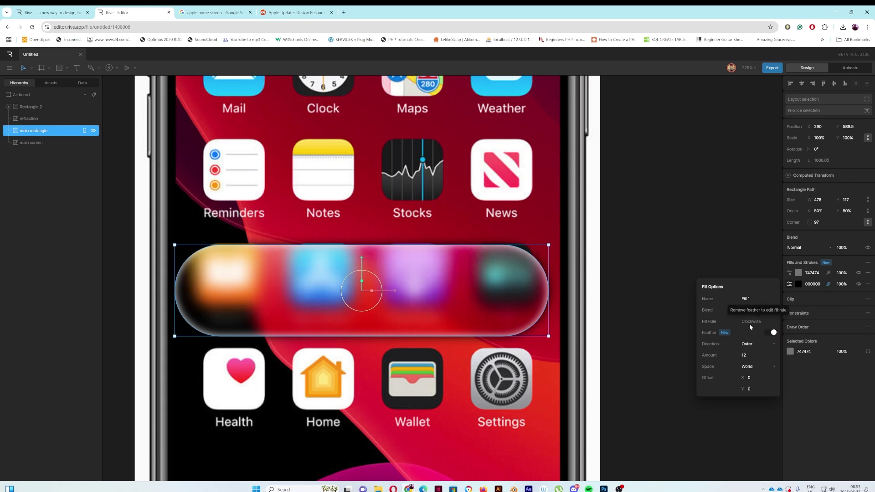
pyautogui.moveTo(744, 355); pyautogui.dragTo(759, 345)
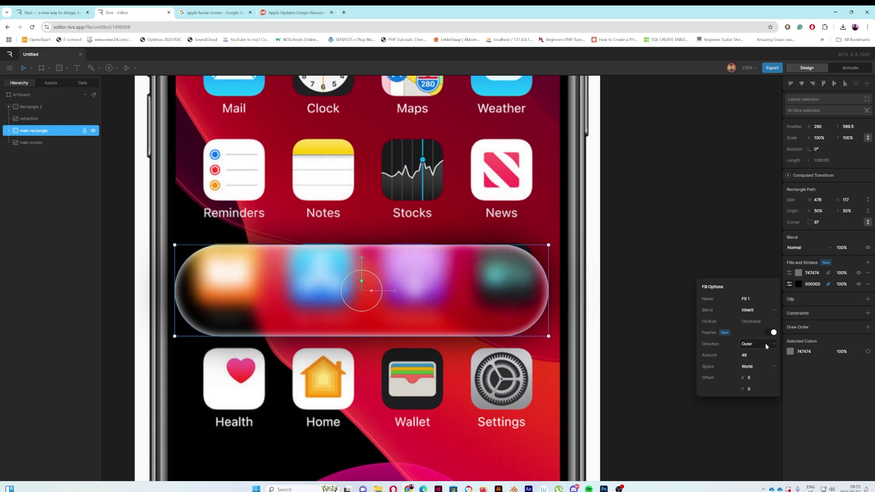
pyautogui.click(842, 283)
pyautogui.write('60')
pyautogui.press('Return')
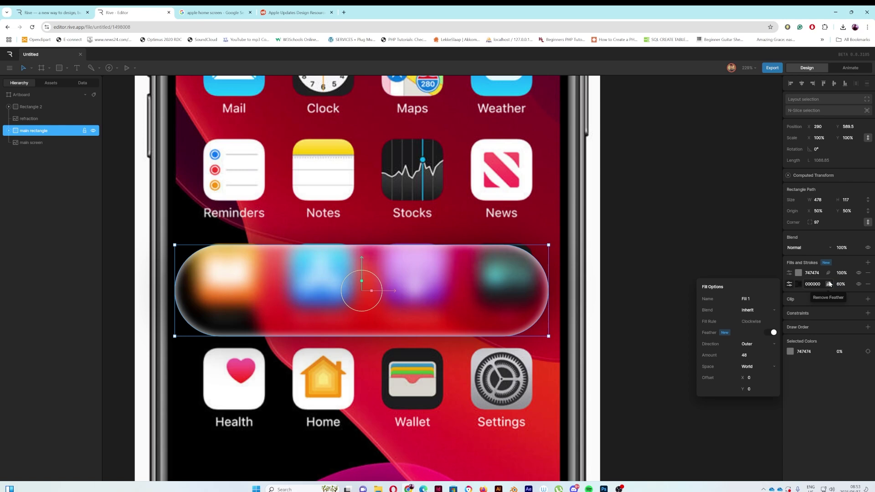
# Step: Add a third fill on top of the main rectangle's other fills and make it solid black 000000
pyautogui.click(868, 263)
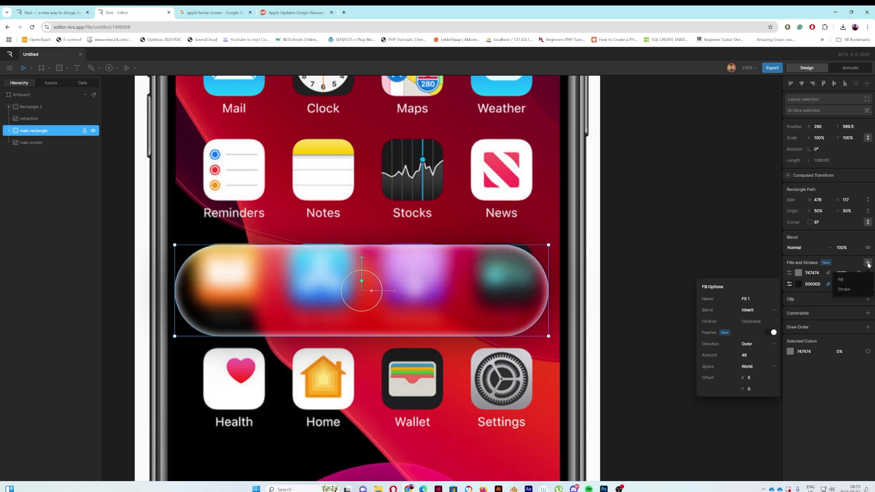
pyautogui.click(850, 279)
pyautogui.click(799, 272)
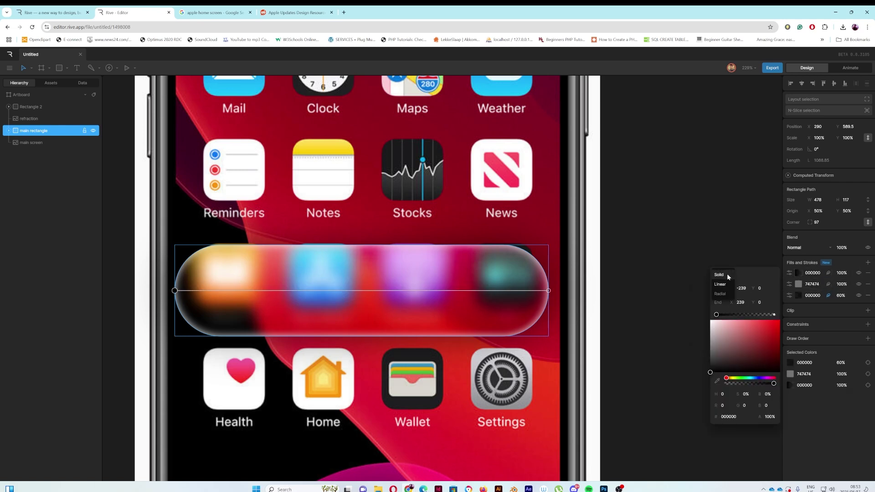
pyautogui.click(726, 274)
pyautogui.moveTo(712, 313); pyautogui.dragTo(701, 340)
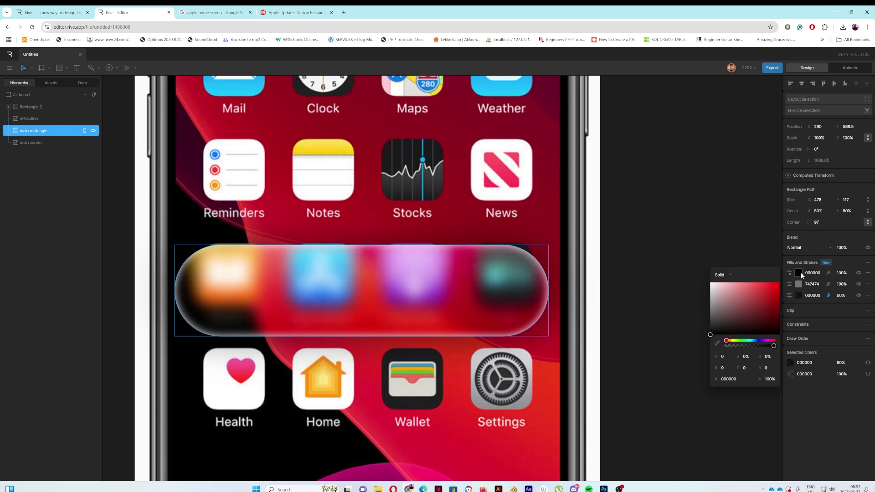
# Step: Feather the main rectangle's uppermost black fill with an amount of 3
pyautogui.click(828, 273)
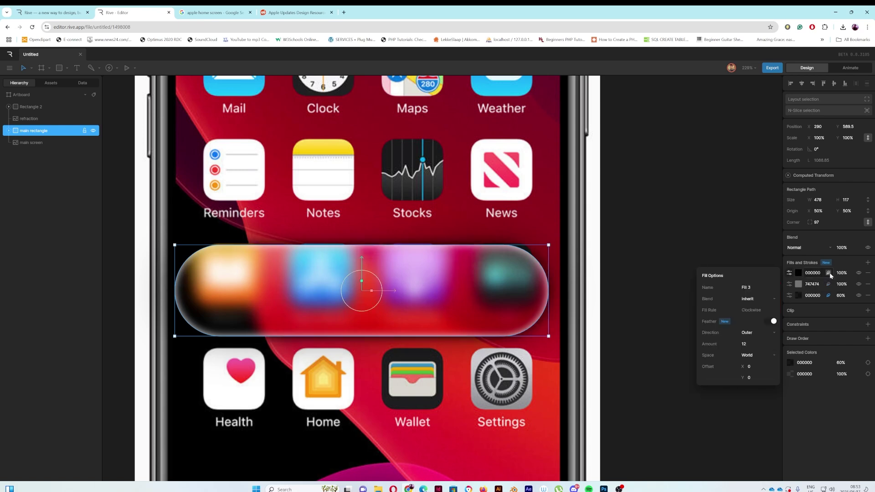
pyautogui.click(747, 340)
pyautogui.write('3')
pyautogui.click(638, 226)
# Step: Move the main rectangle up the home screen to about Y 550
pyautogui.click(346, 304)
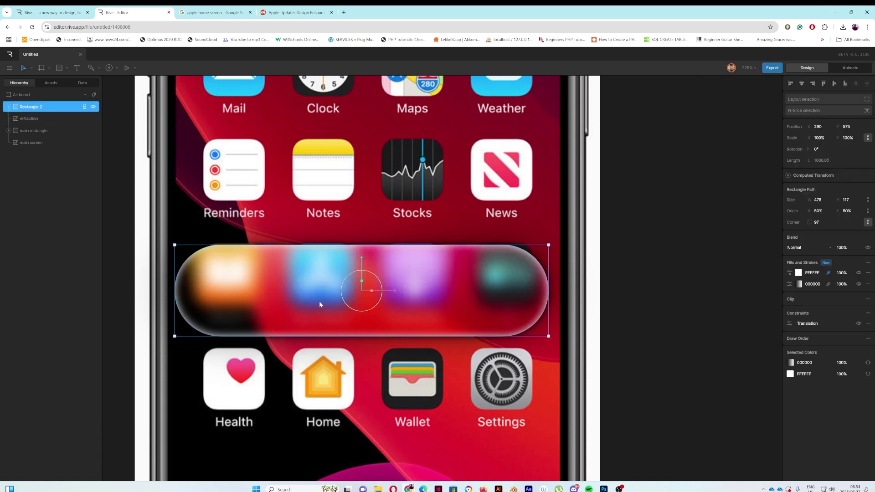
pyautogui.click(31, 130)
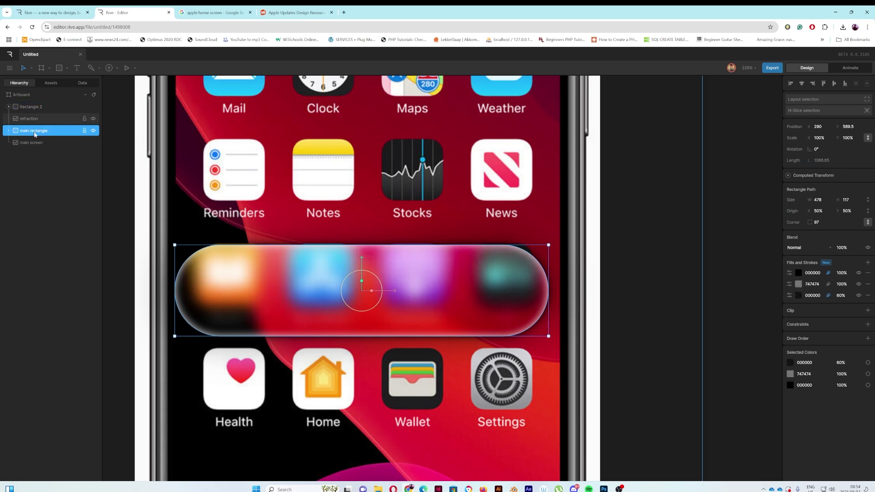
pyautogui.moveTo(362, 258); pyautogui.dragTo(345, 234)
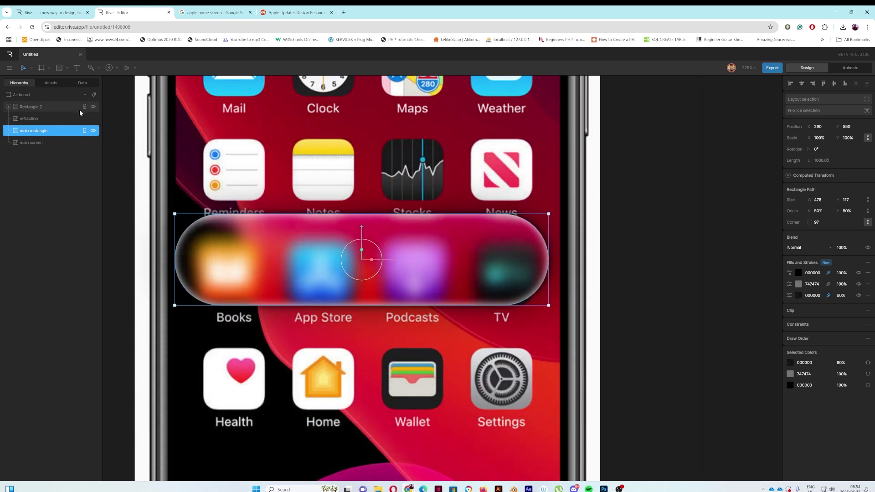
# Step: Add a solid fill to Rectangle 2 and place it beneath its white and gradient fills
pyautogui.click(37, 110)
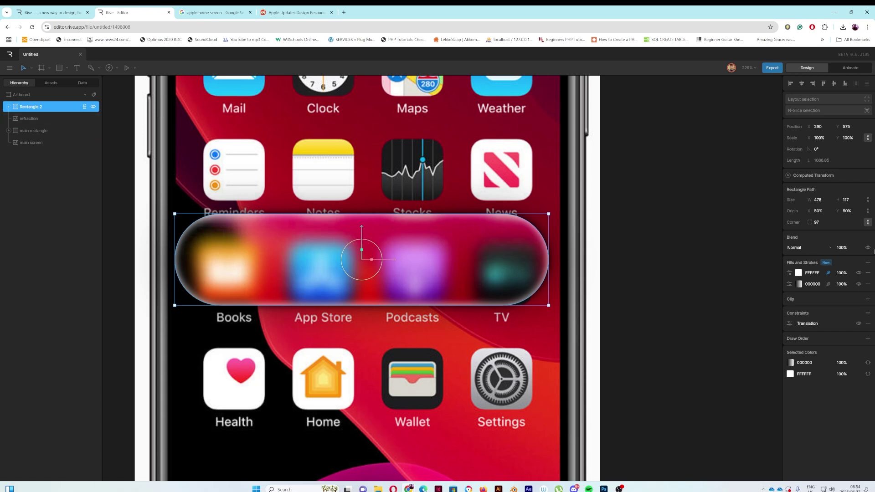
pyautogui.click(867, 263)
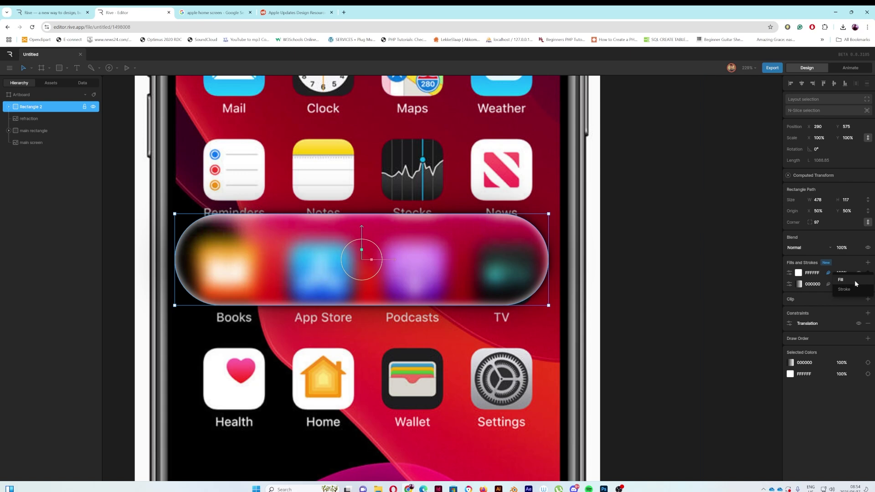
pyautogui.click(854, 280)
pyautogui.click(799, 273)
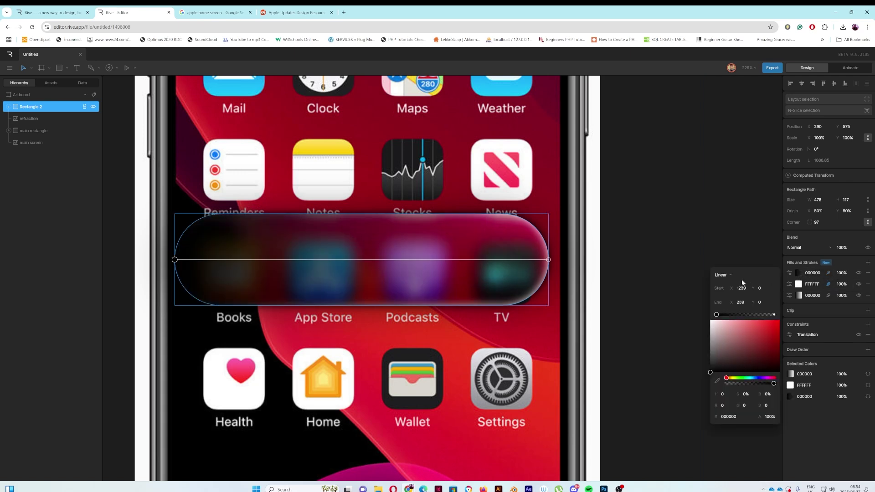
pyautogui.click(726, 275)
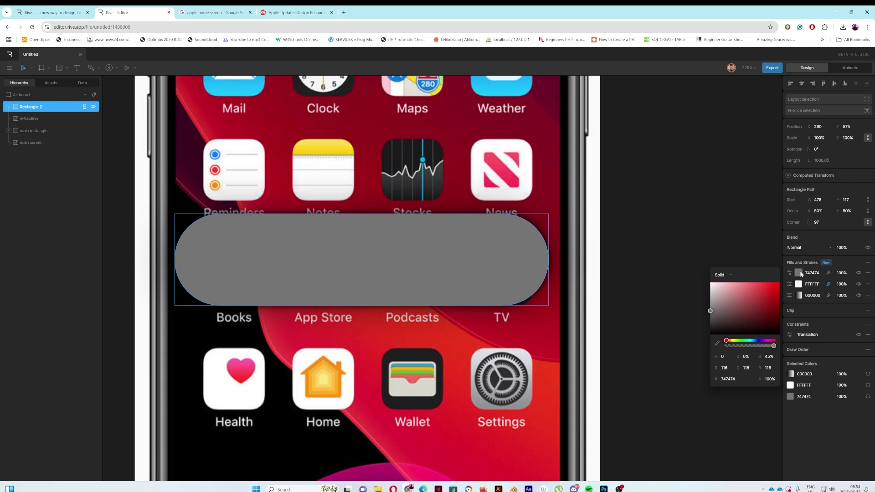
pyautogui.click(801, 276)
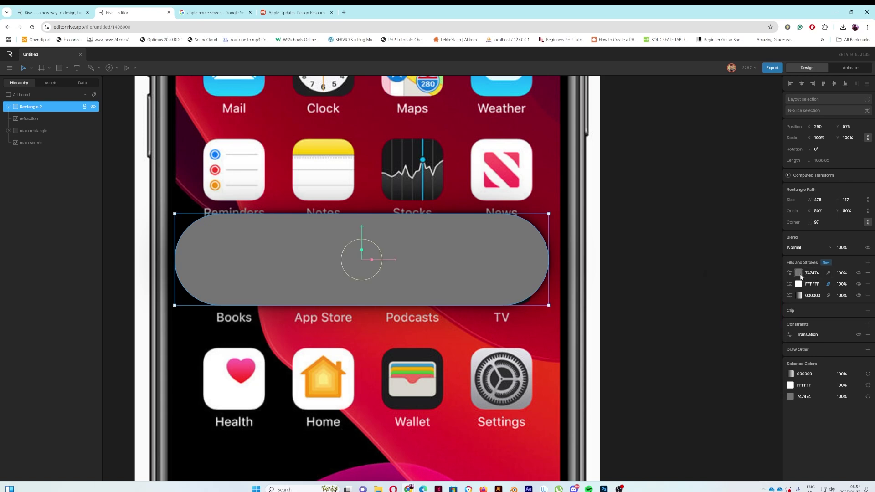
pyautogui.moveTo(801, 276); pyautogui.dragTo(802, 300)
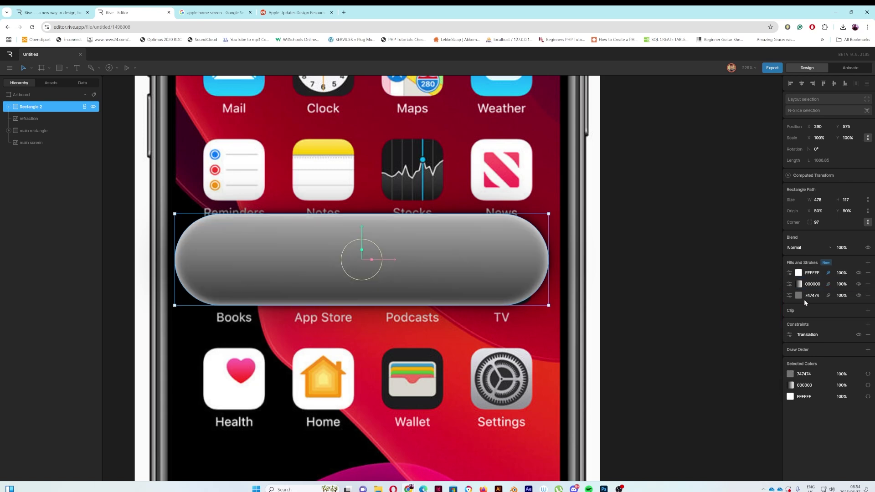
# Step: Tint Rectangle 2's lowest fill red F94A4A and set its opacity to 20%
pyautogui.click(799, 296)
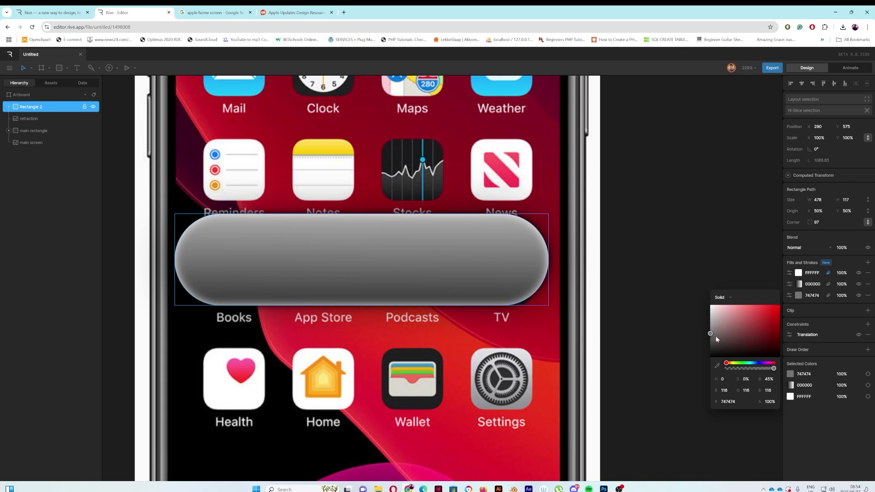
pyautogui.moveTo(711, 334); pyautogui.dragTo(760, 308)
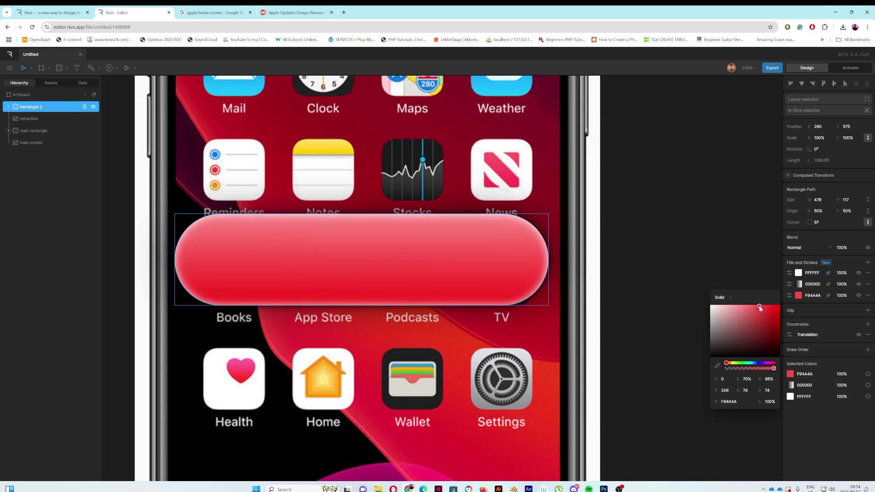
pyautogui.click(790, 296)
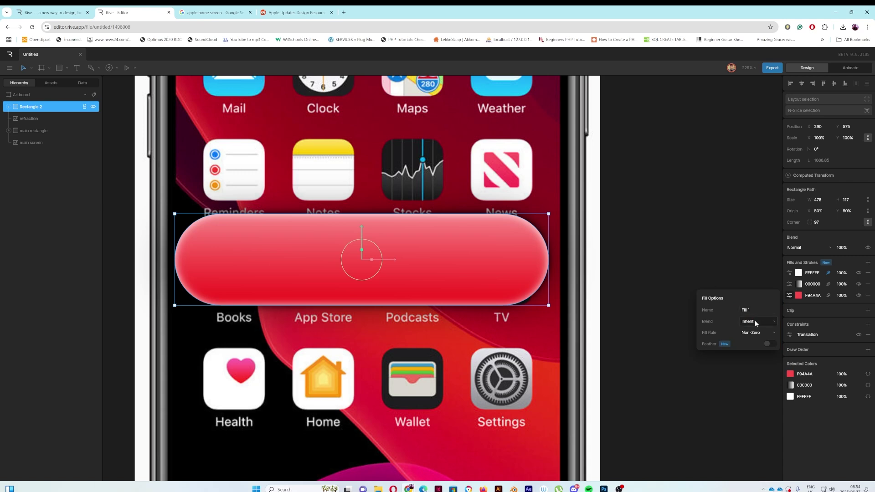
pyautogui.click(842, 296)
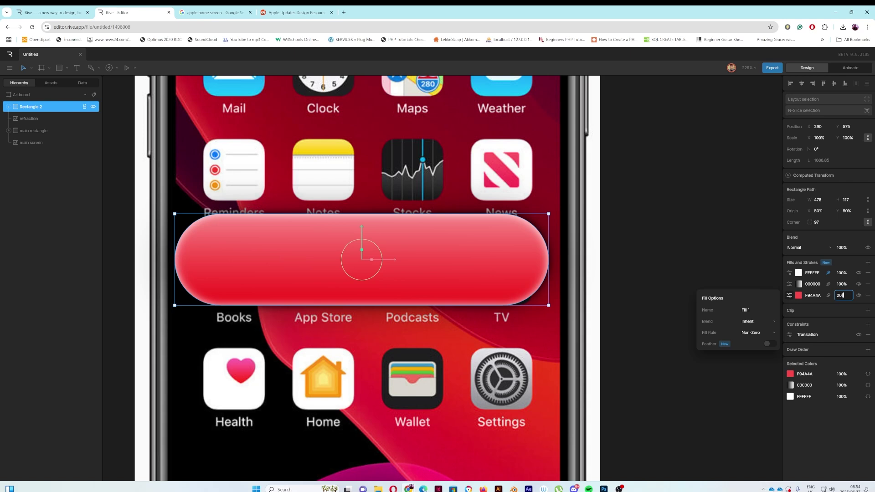
pyautogui.press('Return')
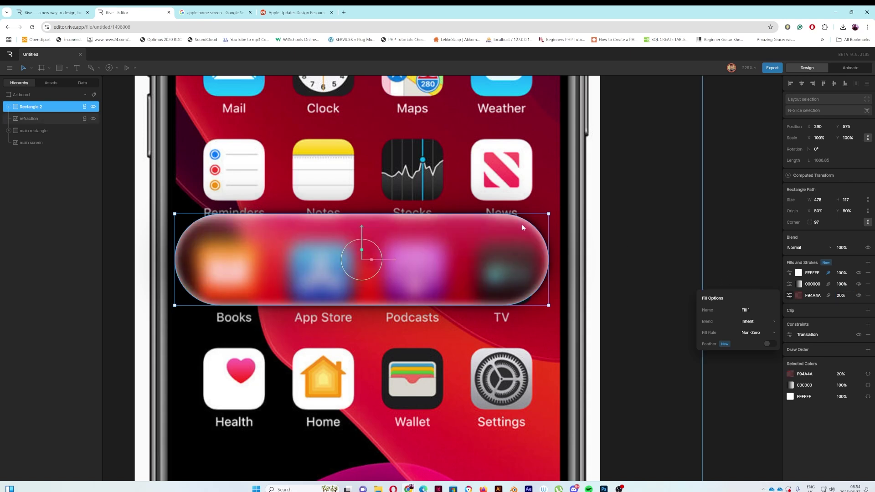
# Step: Try to shift Rectangle 2 vertically, and move the main rectangle down to about Y 592 instead
pyautogui.moveTo(362, 233); pyautogui.dragTo(362, 237)
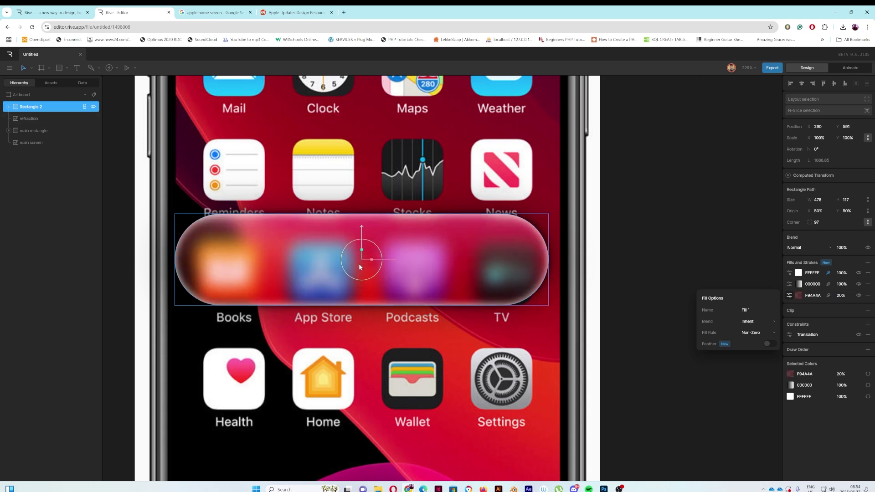
pyautogui.click(34, 131)
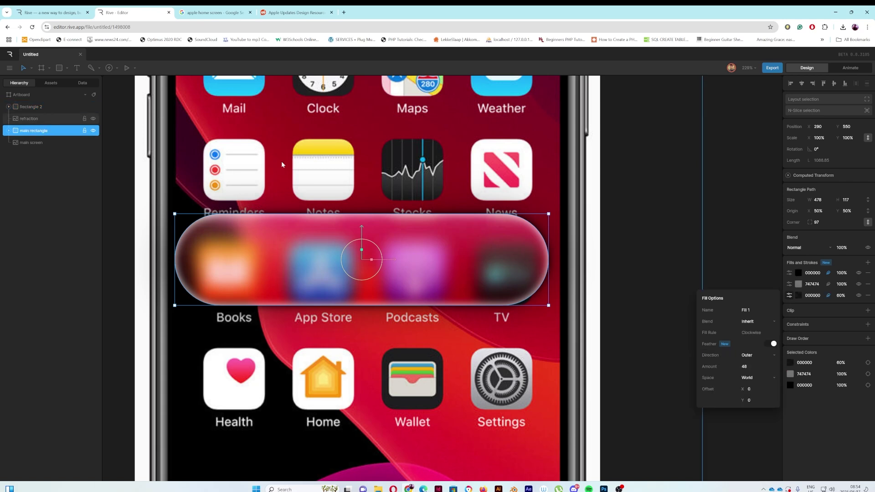
pyautogui.moveTo(361, 235); pyautogui.dragTo(361, 280)
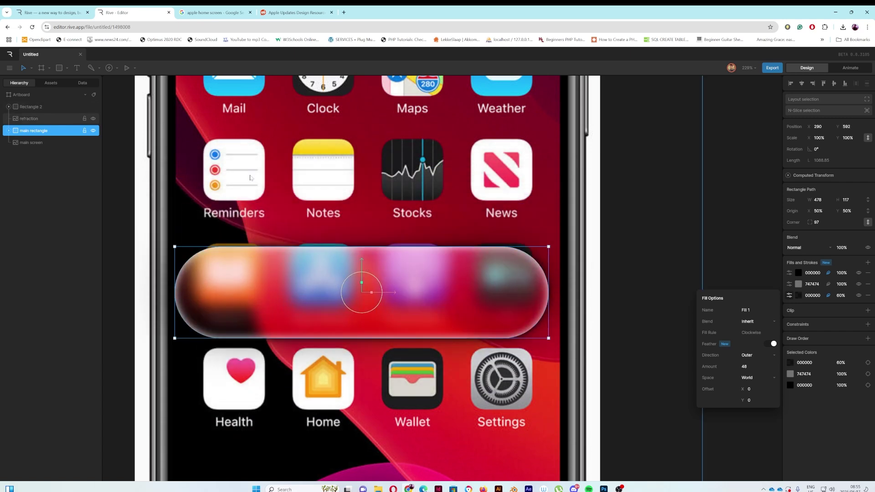
# Step: Add a Scale constraint to Rectangle 2 with the main rectangle as its target
pyautogui.click(29, 106)
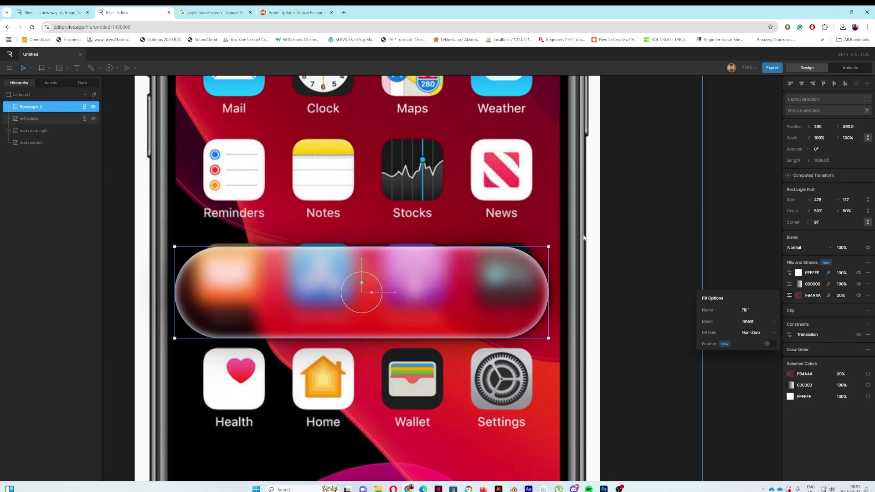
pyautogui.click(868, 325)
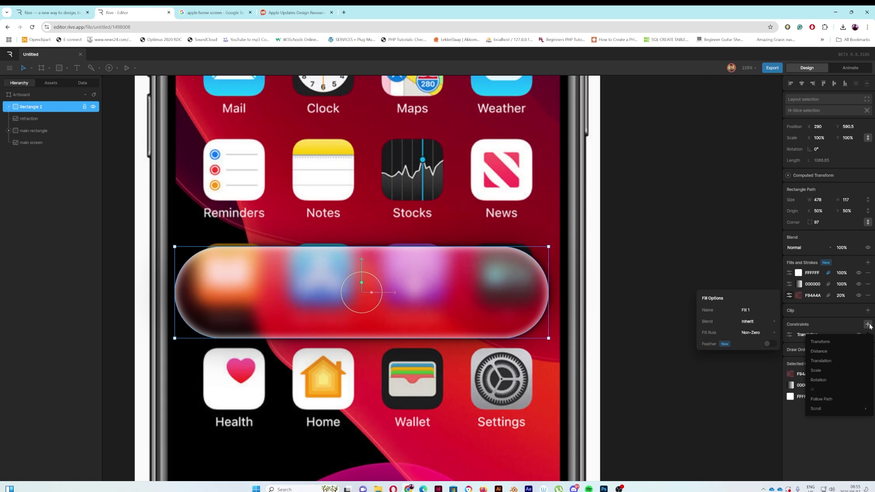
pyautogui.click(842, 374)
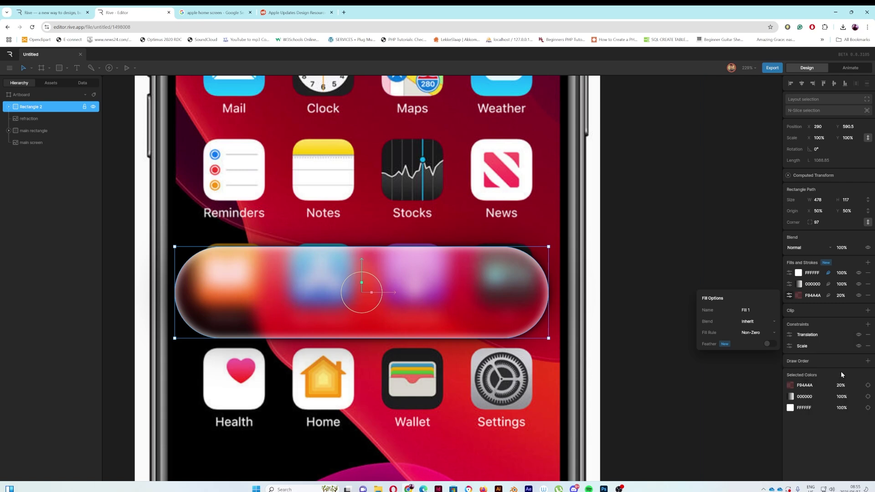
pyautogui.click(789, 347)
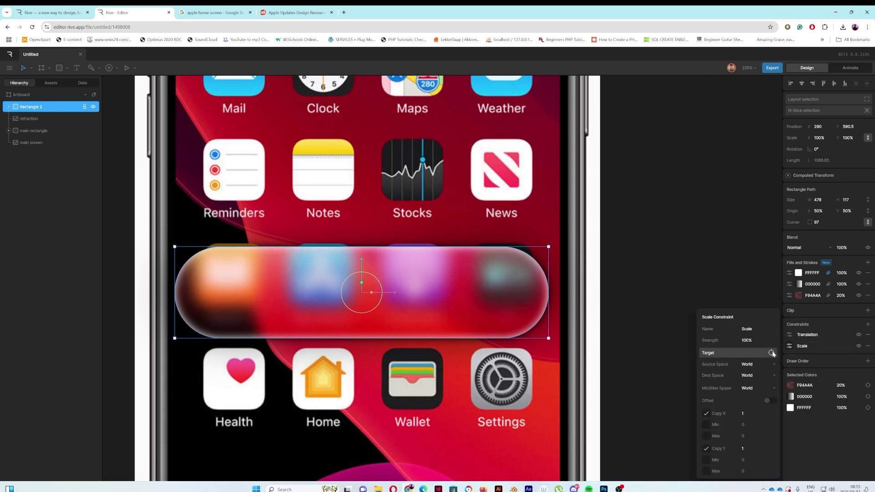
pyautogui.click(771, 353)
pyautogui.click(36, 131)
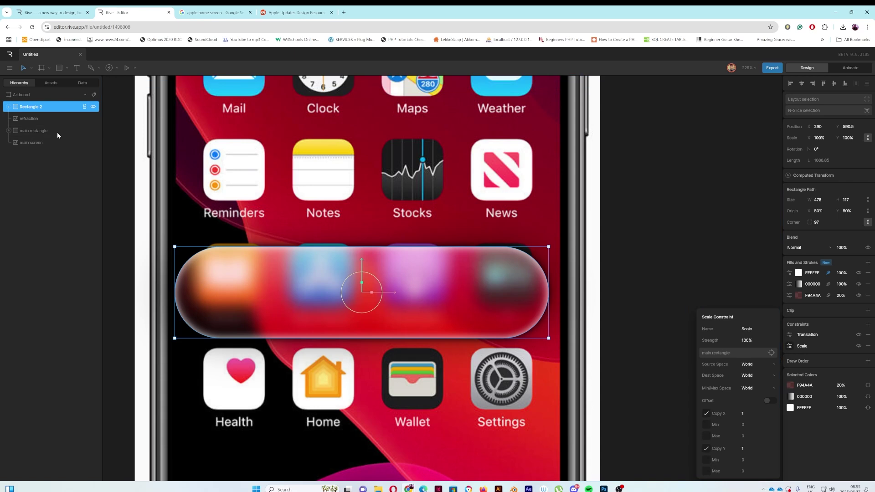
# Step: Scale the main rectangle to 107% and move it up over the Reminders row, to about X 280, Y 442
pyautogui.click(23, 130)
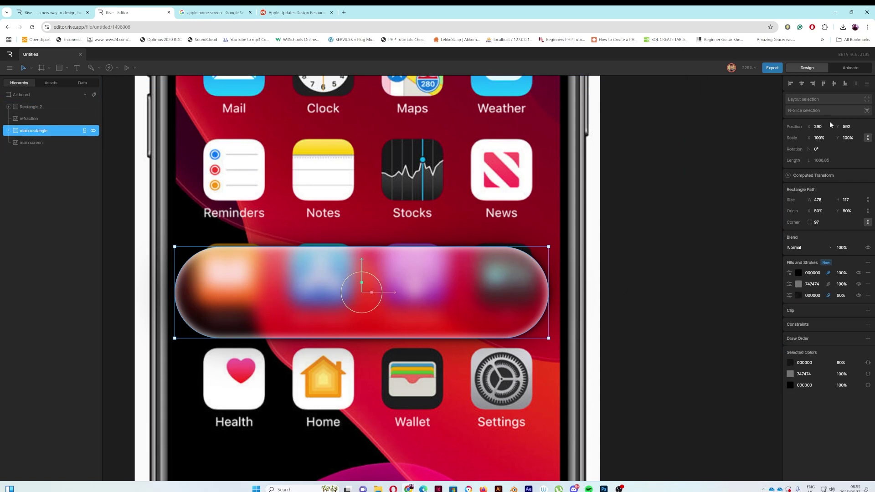
pyautogui.moveTo(825, 134); pyautogui.dragTo(821, 137)
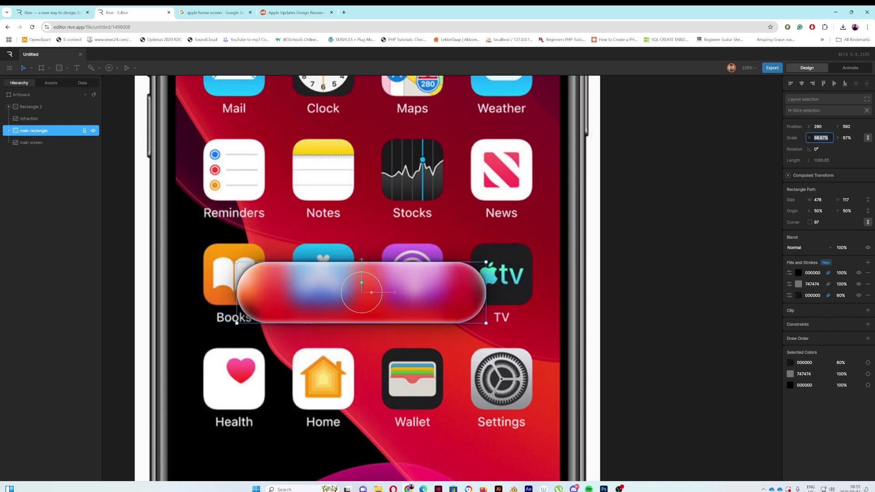
pyautogui.write('113')
pyautogui.press('Return')
pyautogui.moveTo(821, 137); pyautogui.dragTo(821, 137)
pyautogui.moveTo(394, 293)
pyautogui.mouseDown()
pyautogui.moveTo(477, 291)
pyautogui.moveTo(387, 290)
pyautogui.mouseUp()
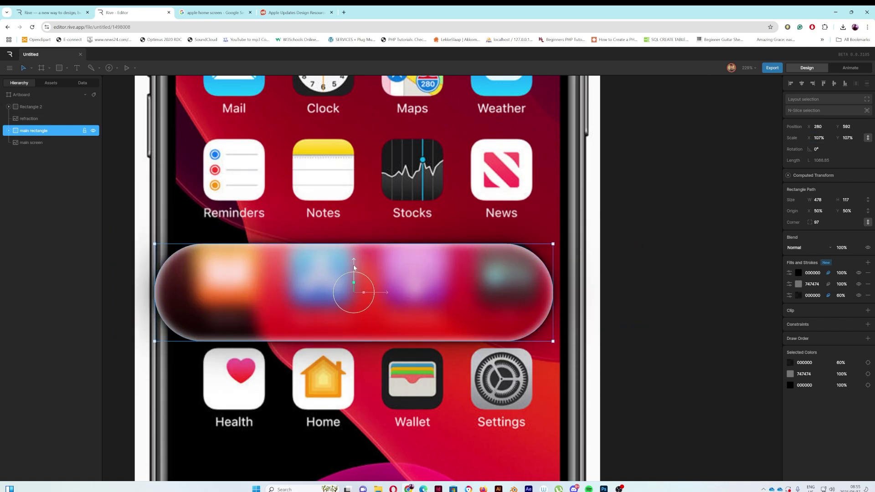
pyautogui.moveTo(353, 258); pyautogui.dragTo(355, 139)
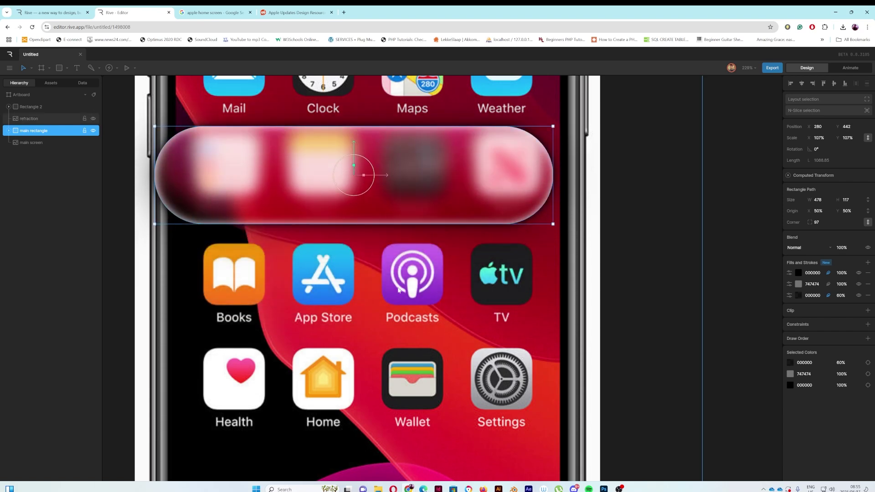